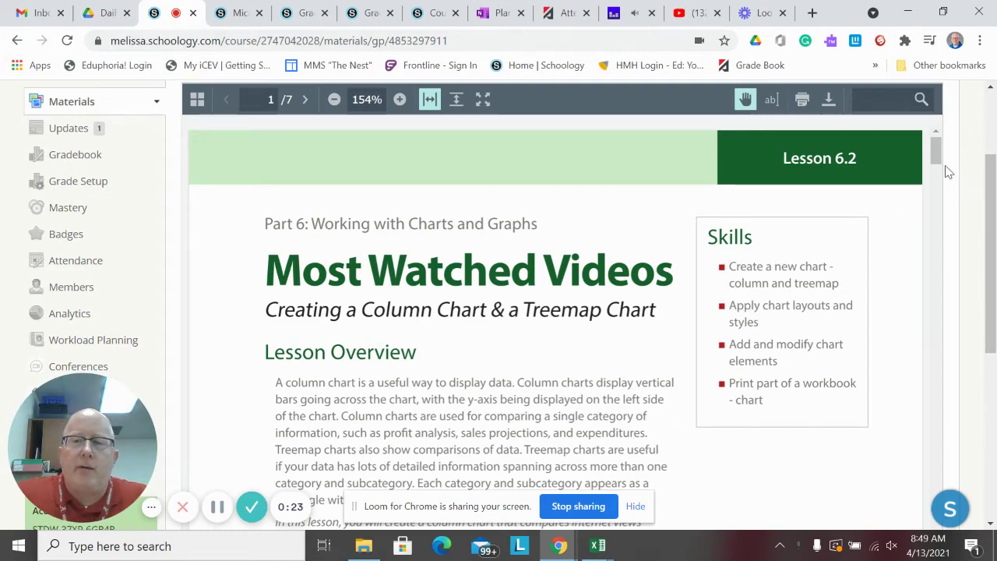
# Go to the lesson's Instructions page, switch to the 6.2 Most Watched Videos - data workbook in Excel, and autofit the Downloads column's width.
pyautogui.moveTo(935, 152); pyautogui.dragTo(926, 238)
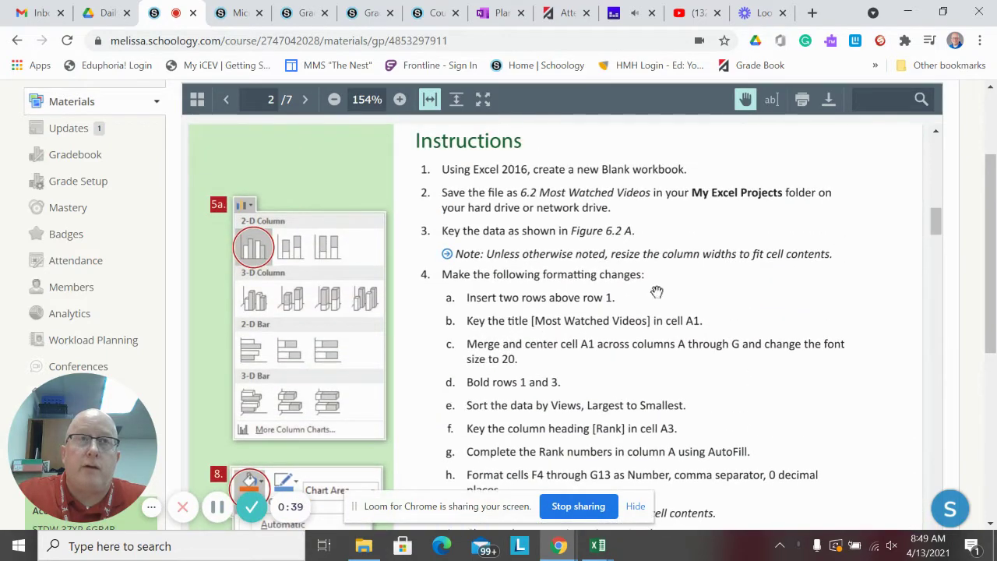
pyautogui.click(596, 547)
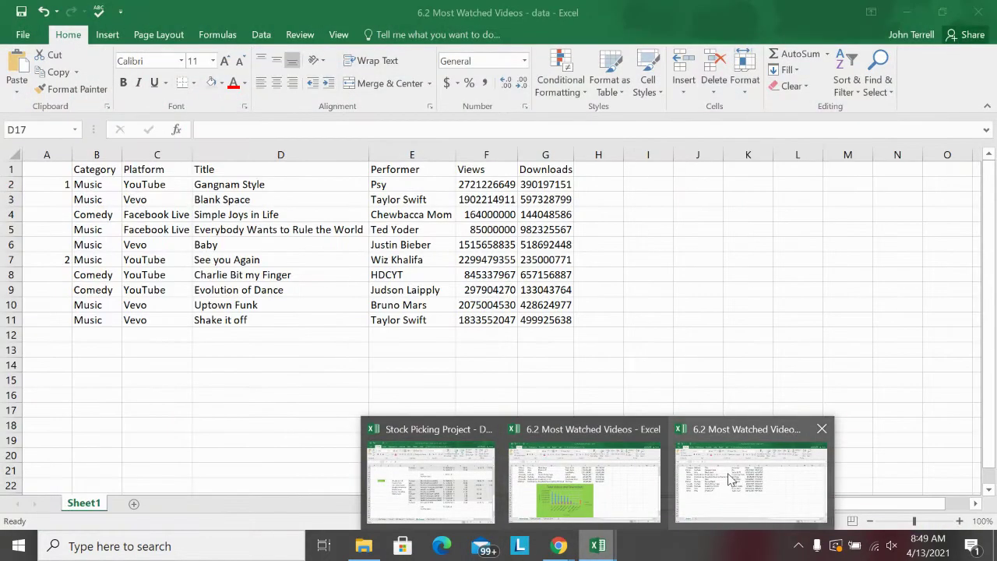
pyautogui.click(748, 477)
pyautogui.click(555, 363)
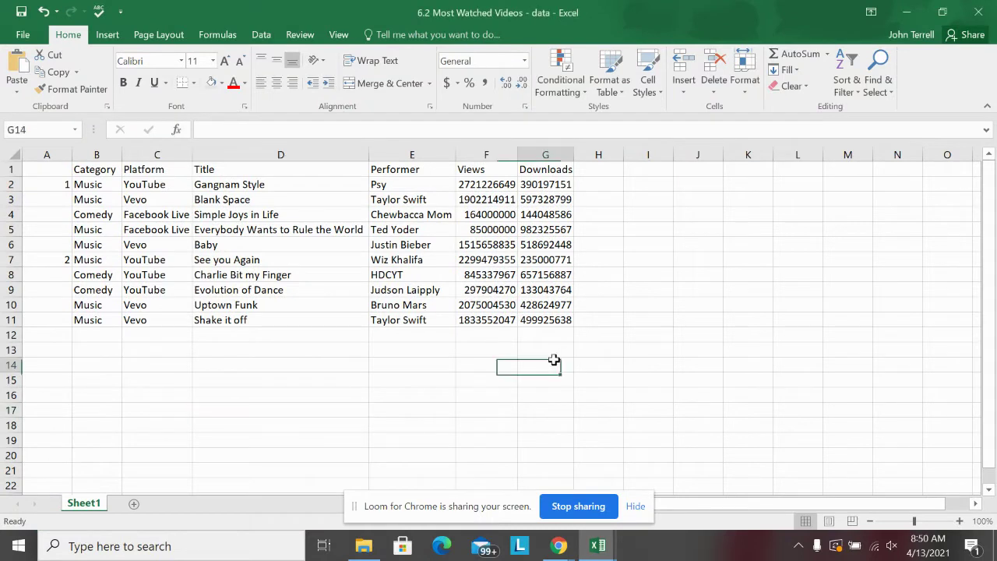
pyautogui.doubleClick(575, 154)
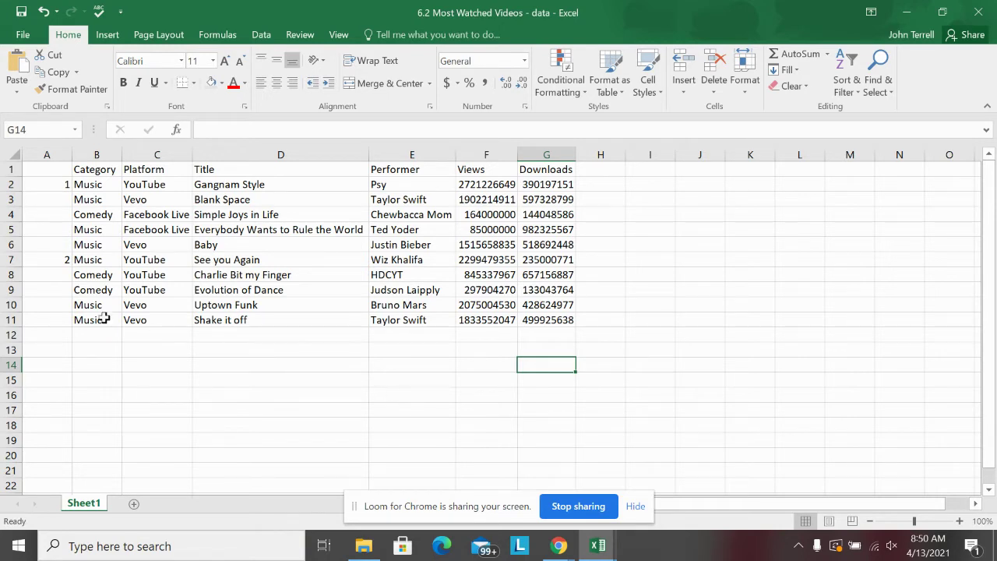
# Insert two blank rows above the column headings in row 1.
pyautogui.moveTo(6, 167); pyautogui.dragTo(6, 183)
pyautogui.rightClick(6, 184)
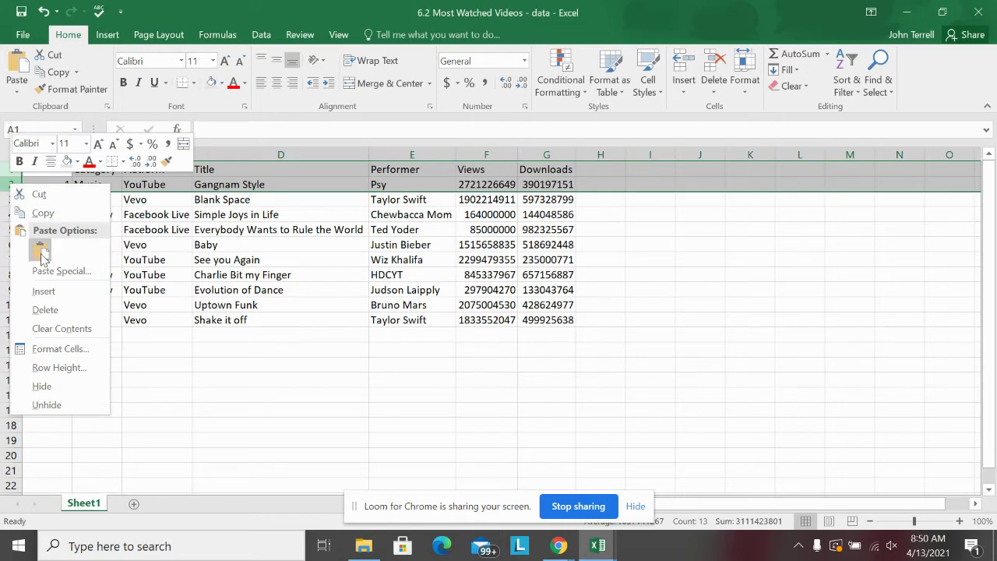
pyautogui.click(59, 290)
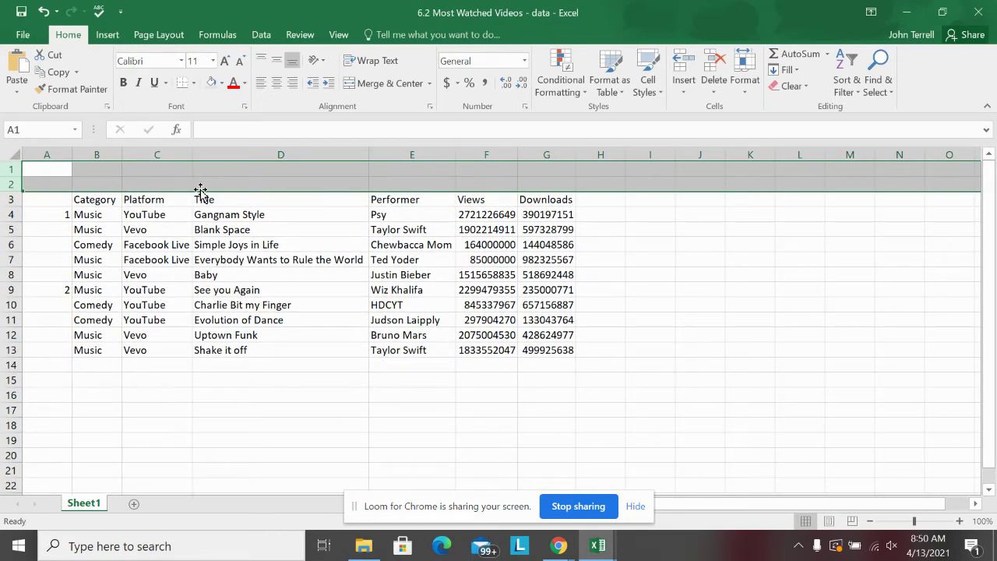
# Enter the title Most Watched Videos in cell A1.
pyautogui.click(39, 168)
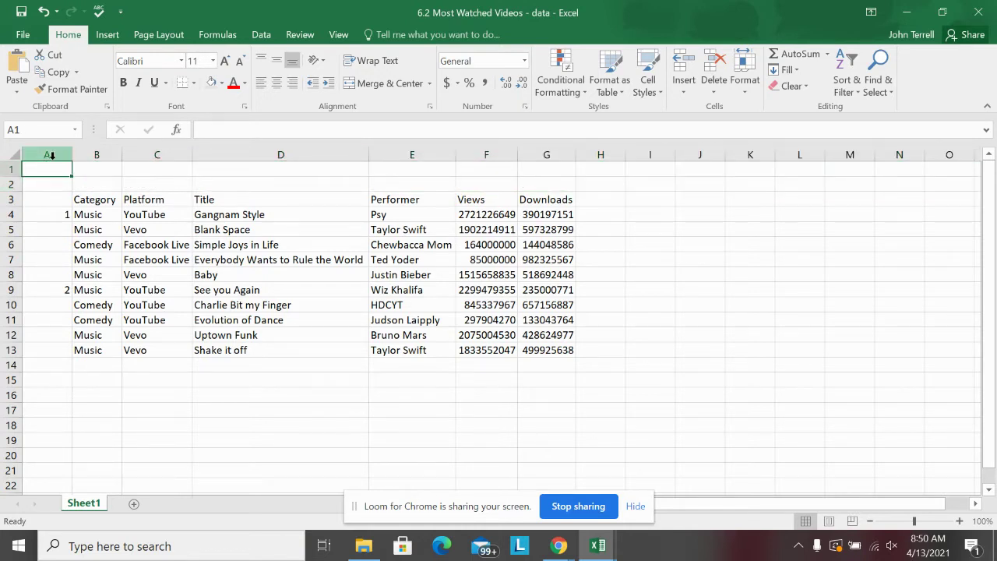
pyautogui.write('Most')
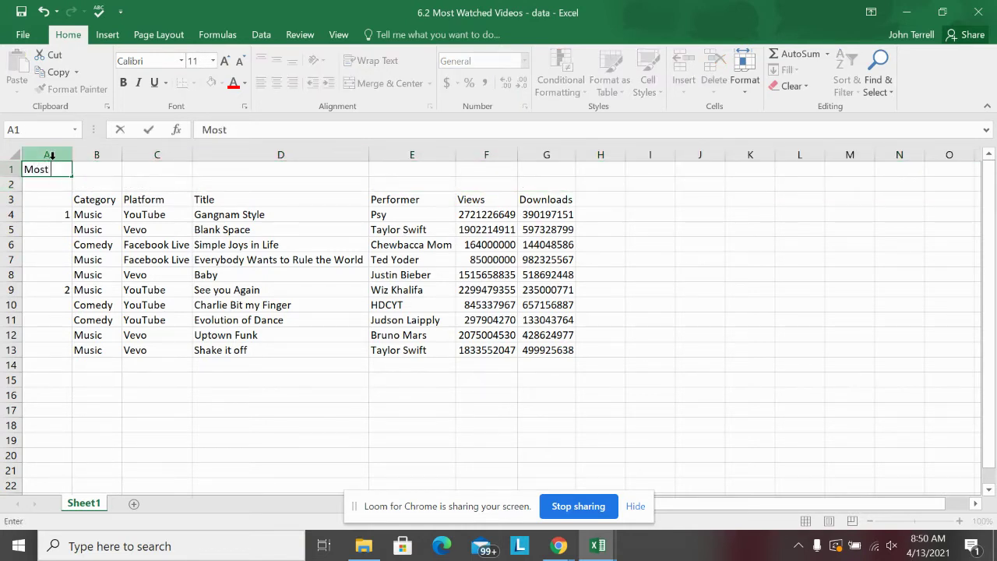
pyautogui.write(' Watched Video')
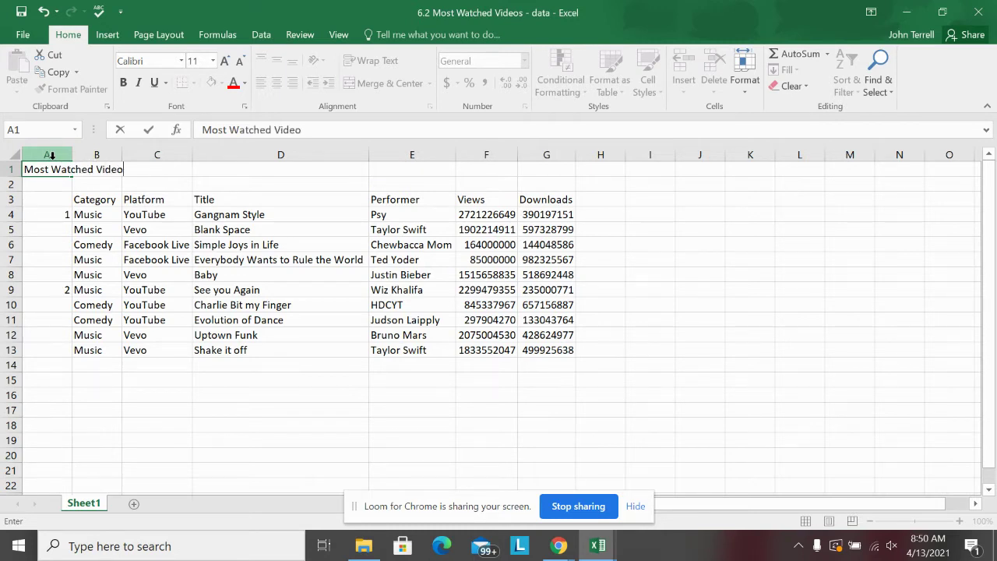
pyautogui.write('s')
pyautogui.press('Return')
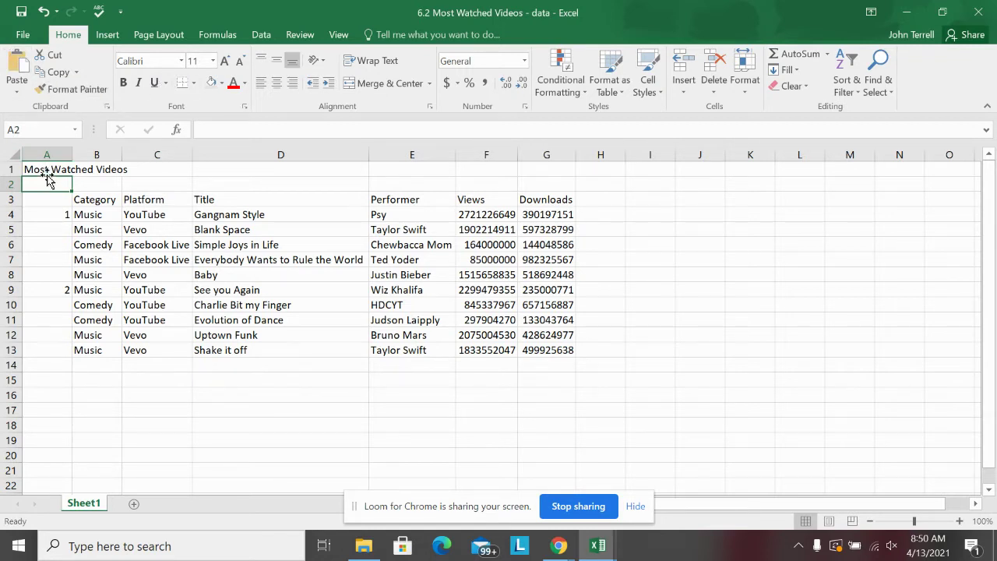
# Merge and center the title across A1:G1 and set its font size to 20.
pyautogui.moveTo(31, 169); pyautogui.dragTo(548, 163)
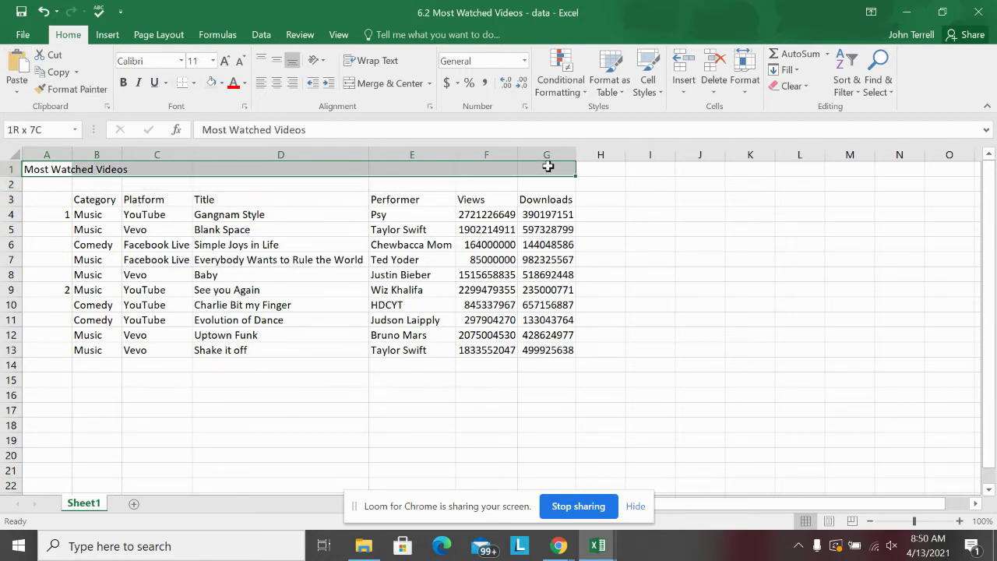
pyautogui.click(408, 87)
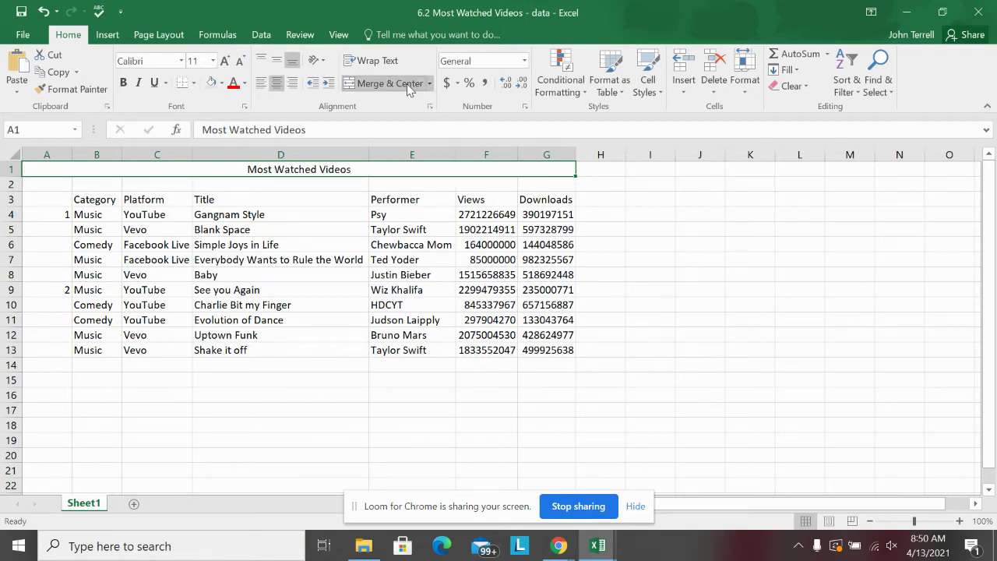
pyautogui.click(213, 63)
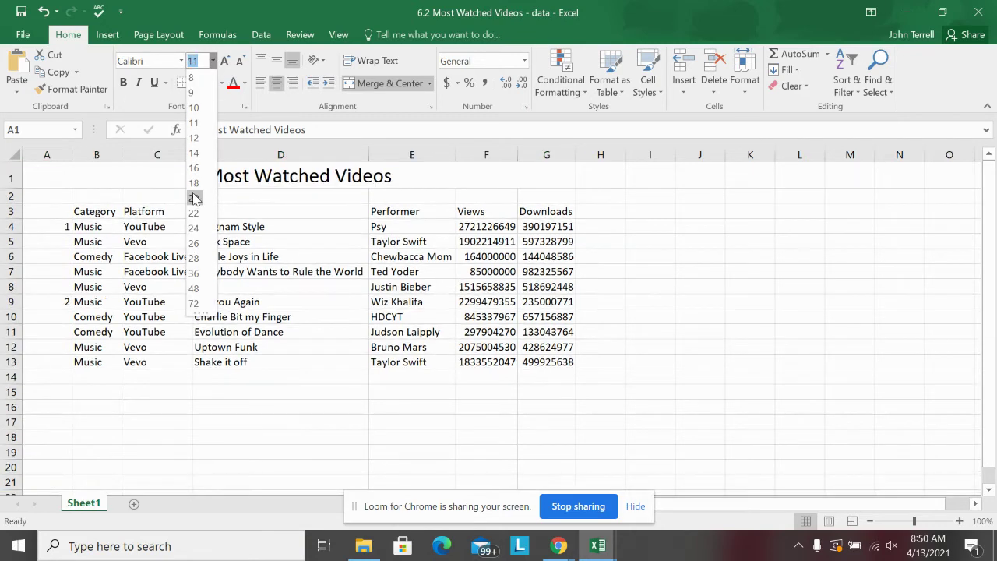
pyautogui.click(195, 198)
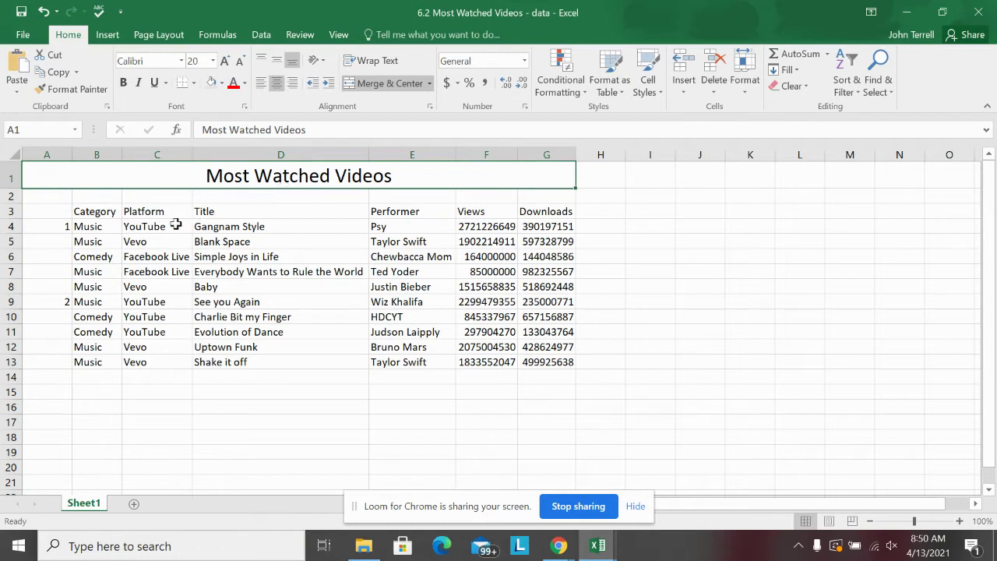
# Make rows 1 through 3 bold, covering the title and the column headings.
pyautogui.moveTo(12, 179); pyautogui.dragTo(11, 209)
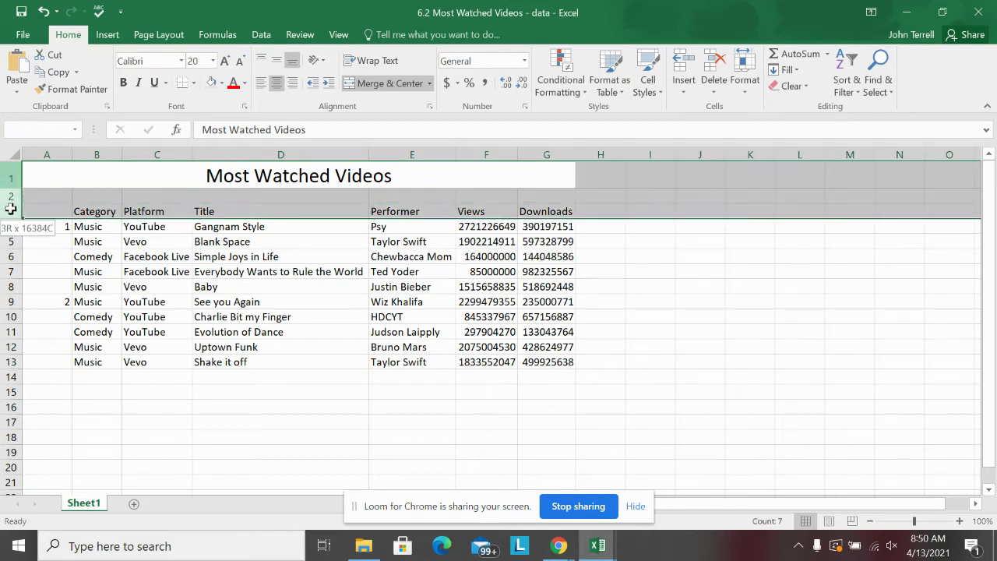
pyautogui.click(123, 83)
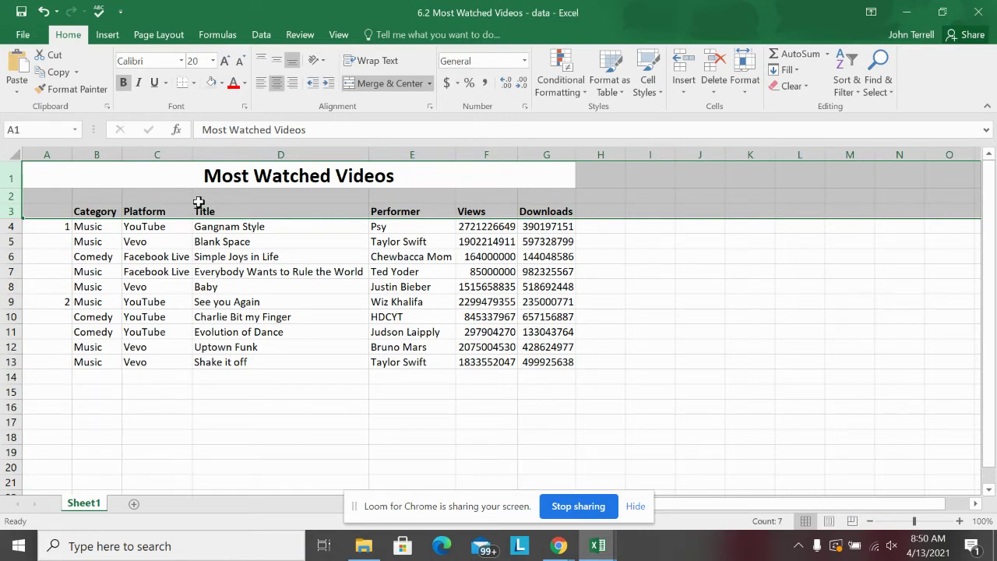
pyautogui.click(311, 307)
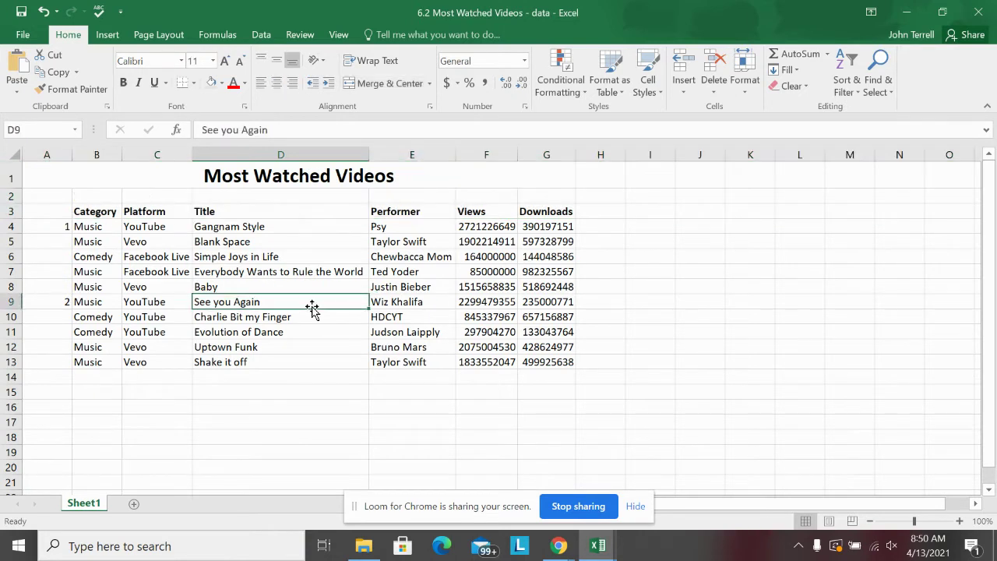
# Sort the data in A3:G13 by Views, Largest to Smallest, using a custom sort with headers.
pyautogui.click(56, 209)
pyautogui.moveTo(56, 209); pyautogui.dragTo(541, 362)
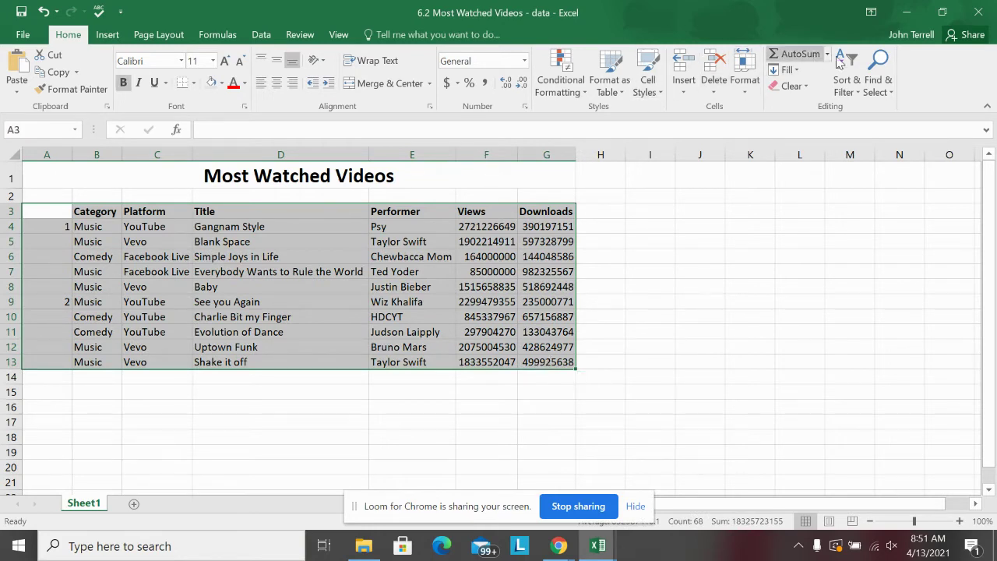
pyautogui.click(857, 92)
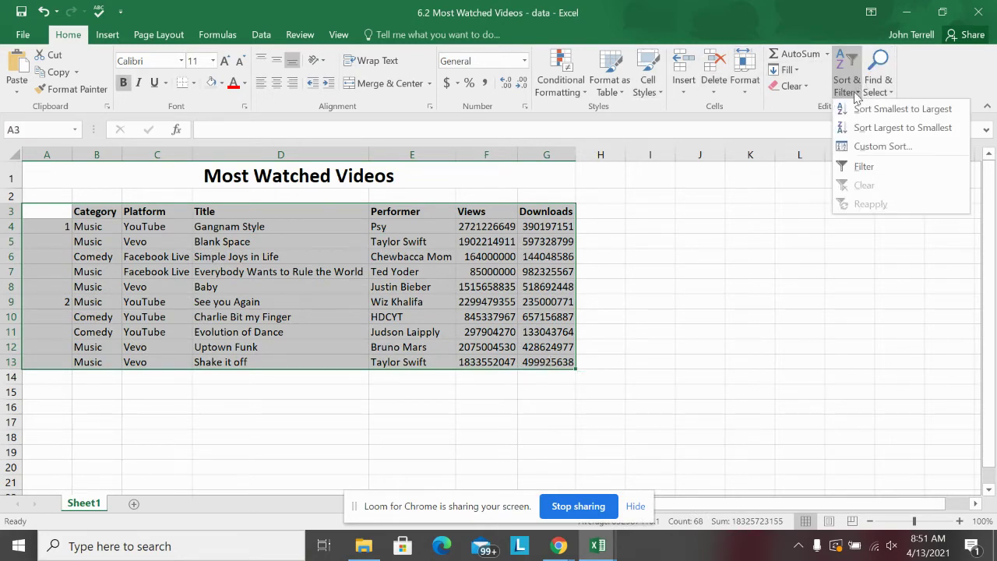
pyautogui.click(873, 148)
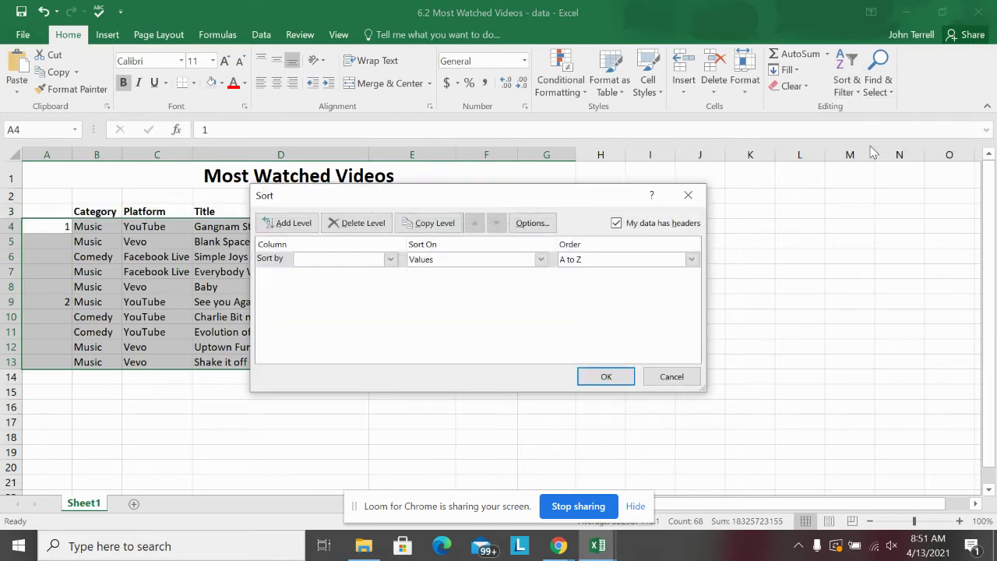
pyautogui.click(390, 259)
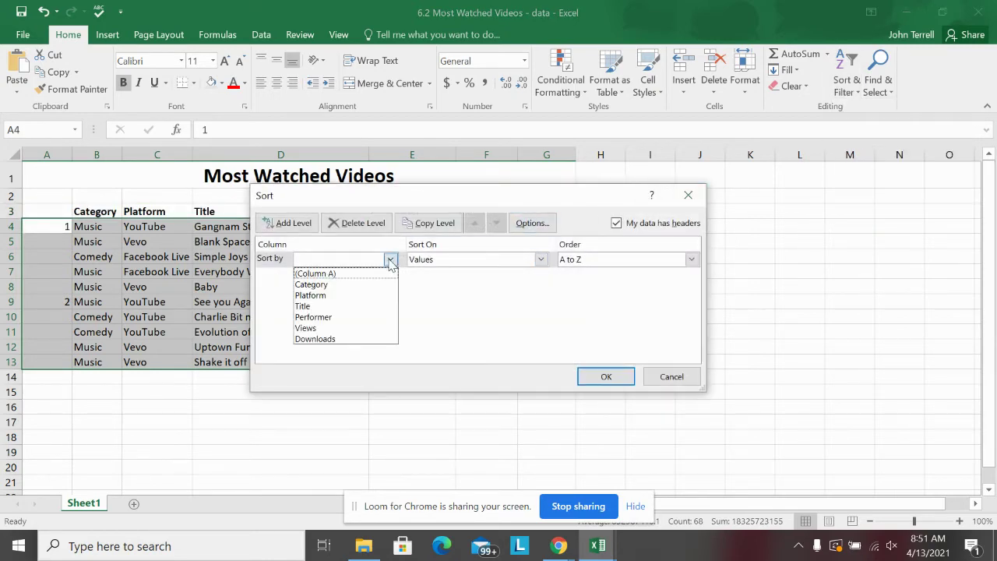
pyautogui.click(375, 328)
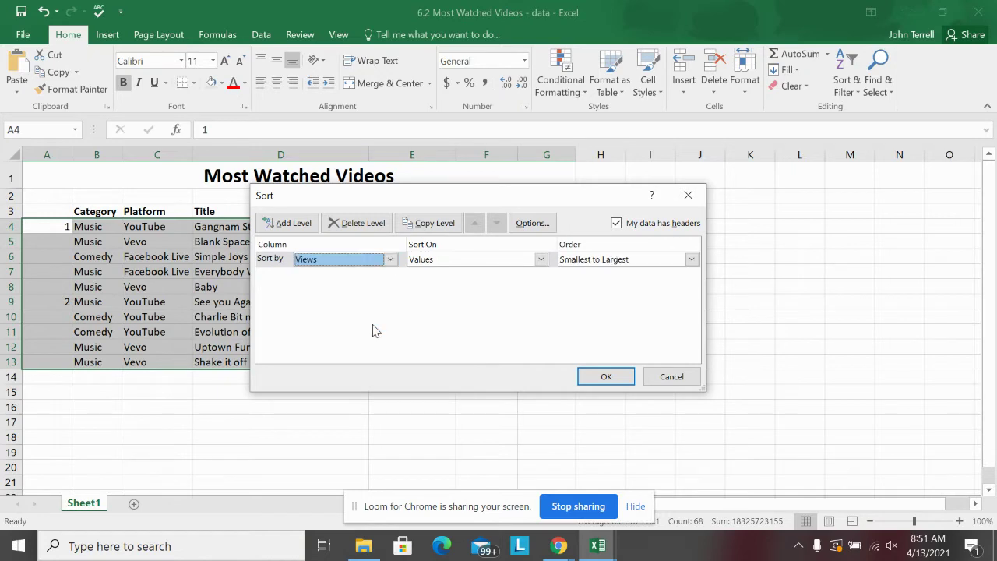
pyautogui.click(607, 263)
pyautogui.click(604, 284)
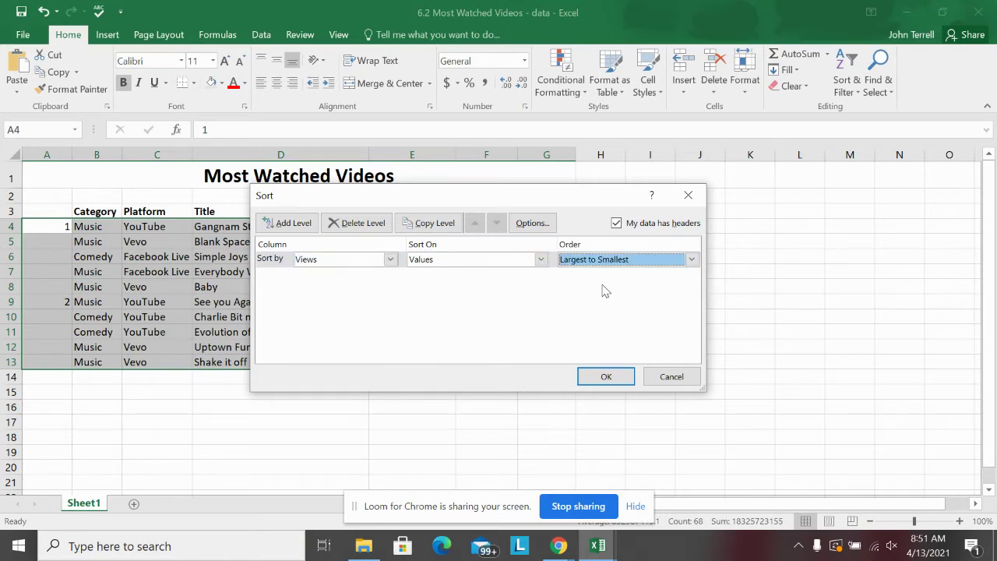
pyautogui.click(606, 376)
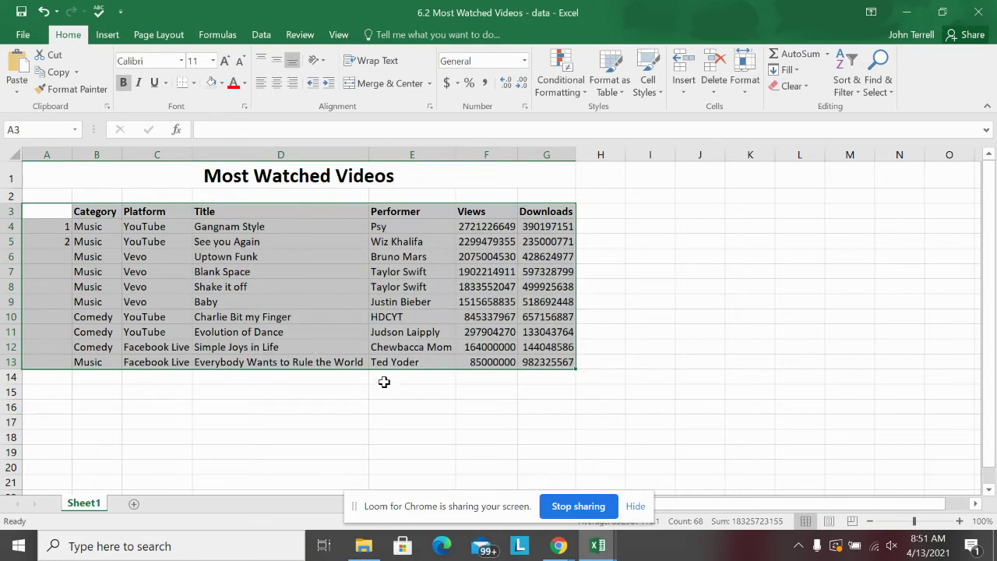
# Enter the column heading Rank in cell A3.
pyautogui.click(45, 211)
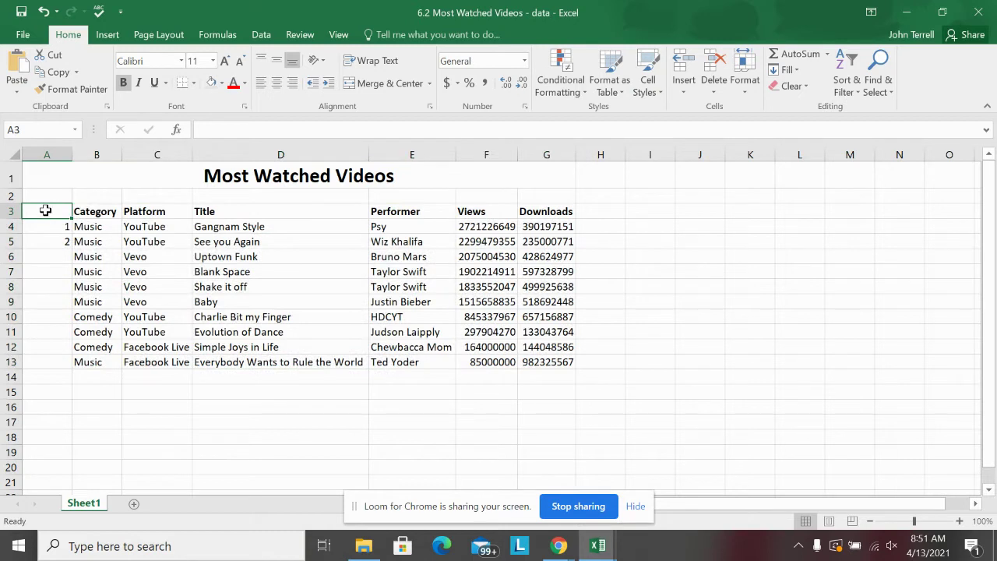
pyautogui.write('Rank')
pyautogui.press('Return')
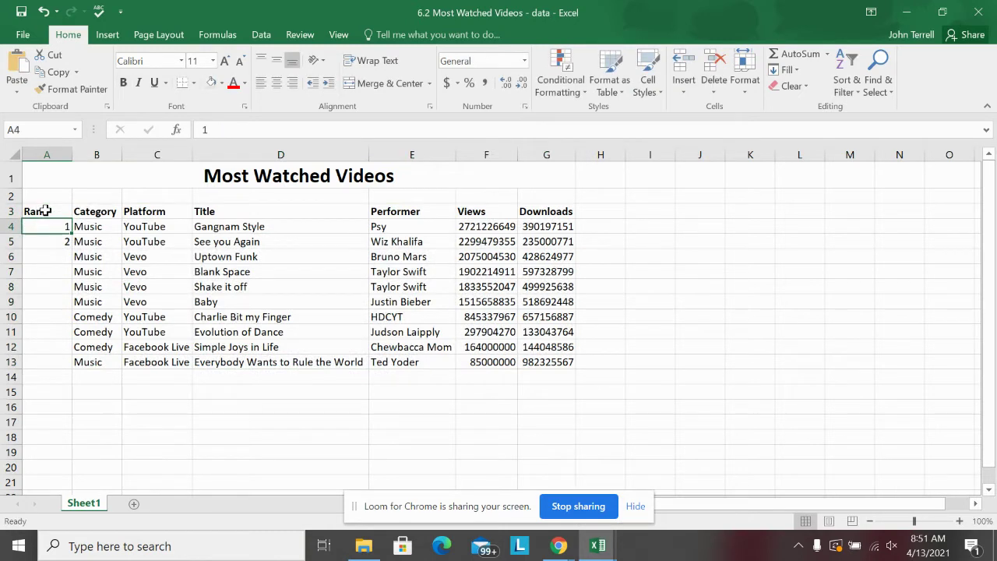
pyautogui.click(46, 210)
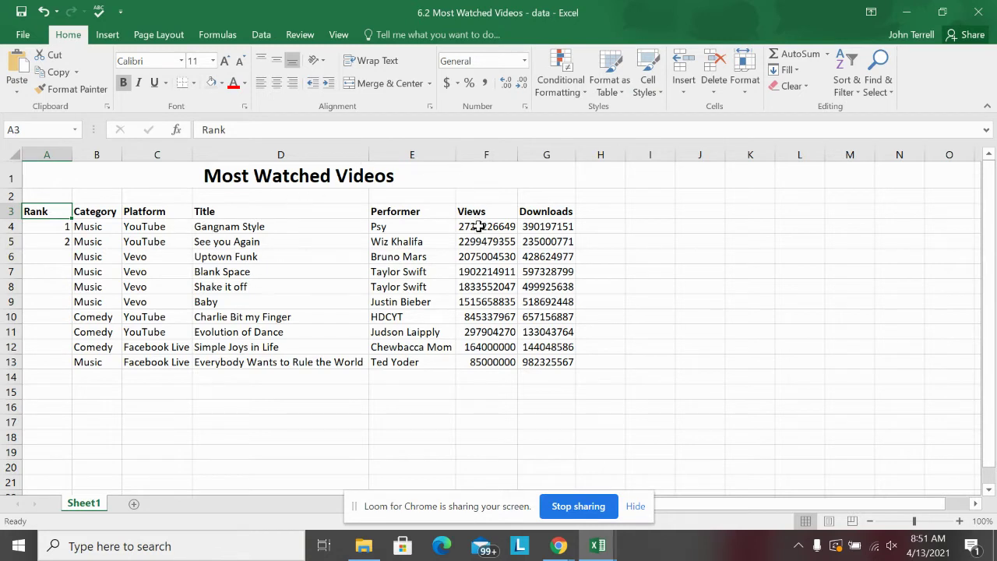
# Format the Views and Downloads values in F4:G13 as numbers with a comma separator and 0 decimal places.
pyautogui.moveTo(476, 226); pyautogui.dragTo(538, 363)
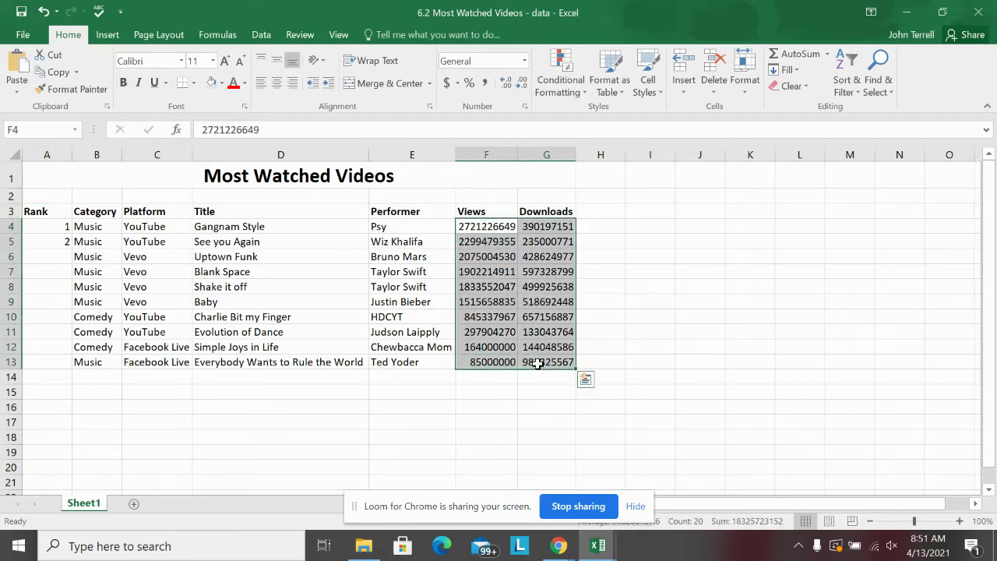
pyautogui.click(525, 61)
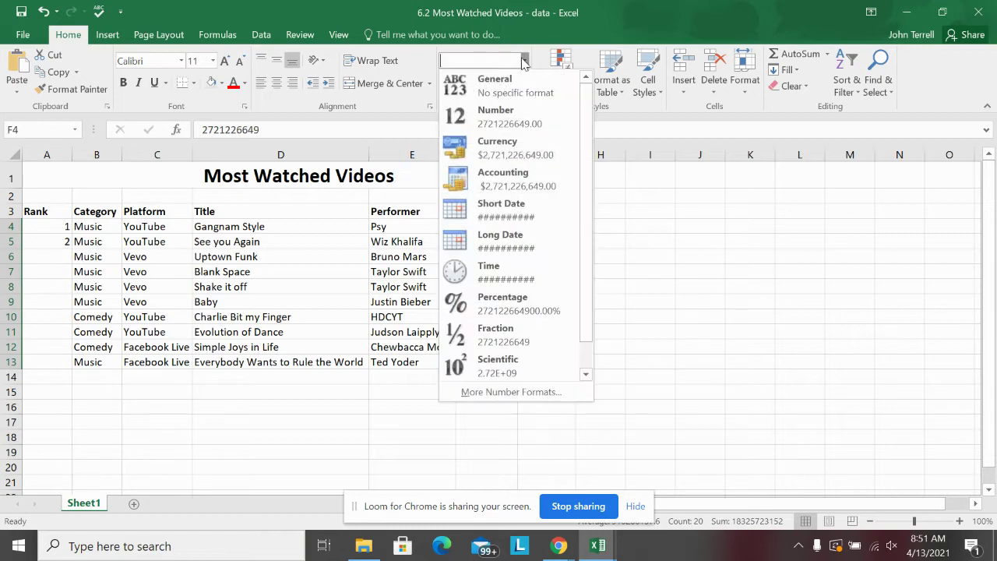
pyautogui.click(518, 115)
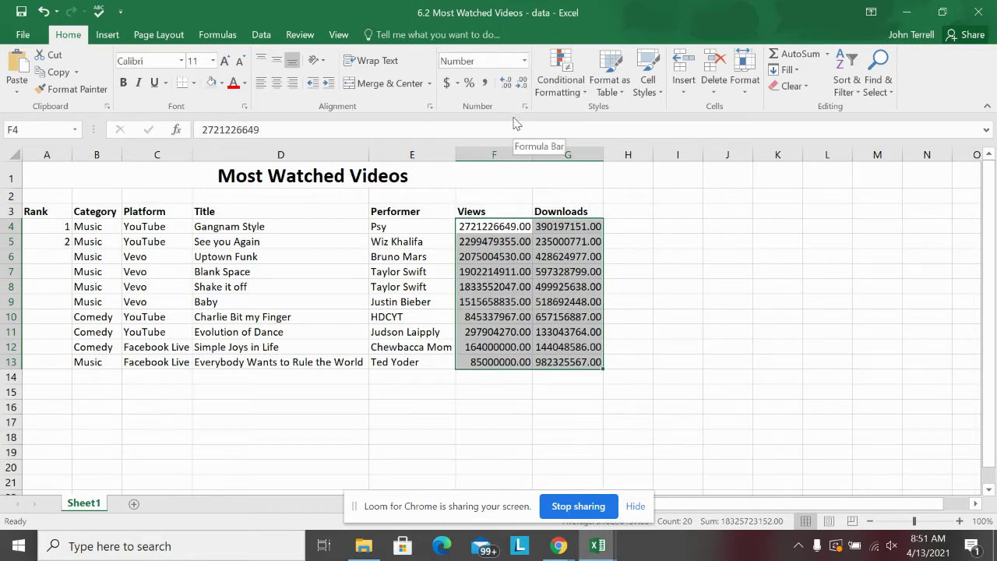
pyautogui.click(486, 83)
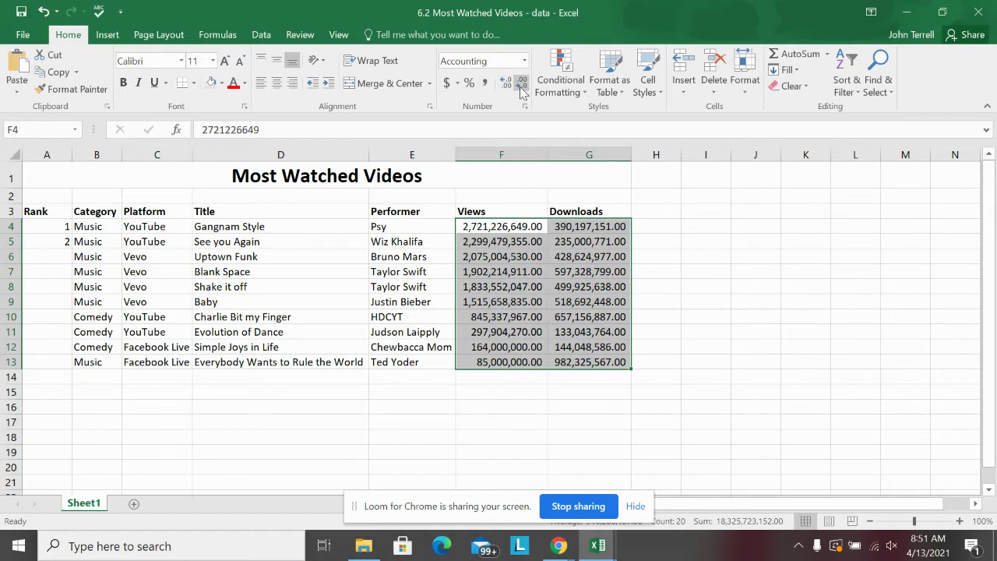
pyautogui.click(521, 84)
pyautogui.click(521, 83)
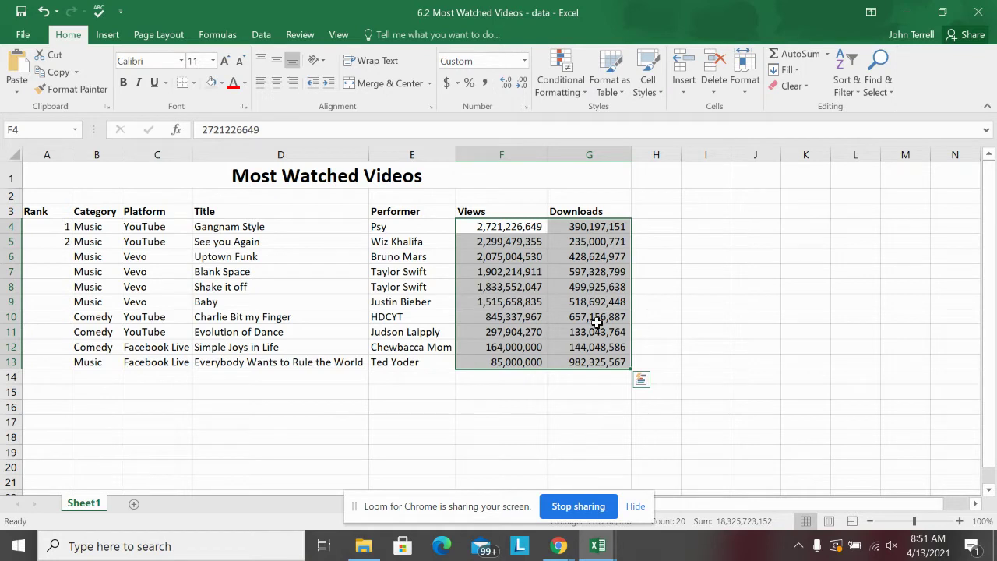
# Set the worksheet's page orientation to Landscape.
pyautogui.click(162, 35)
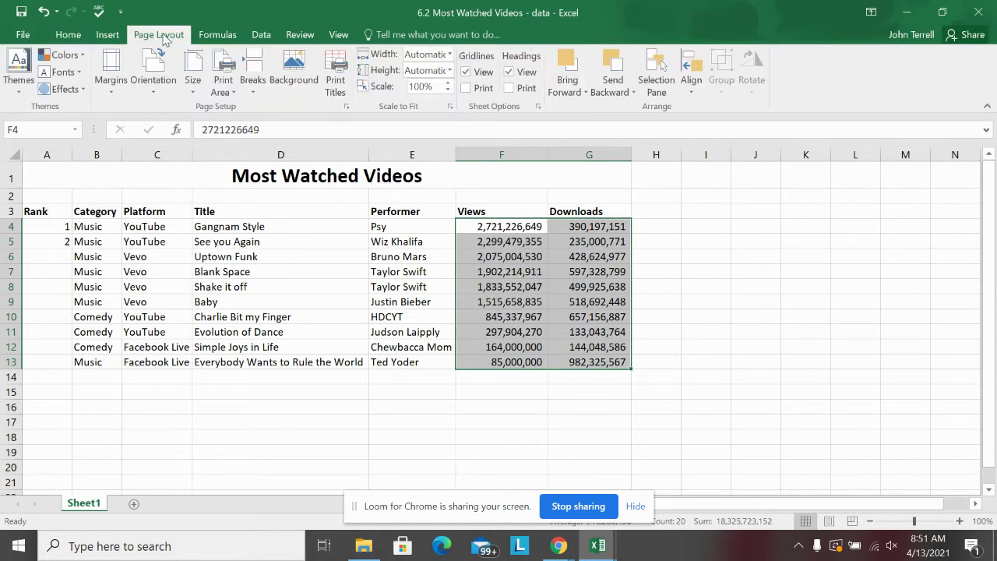
pyautogui.click(154, 78)
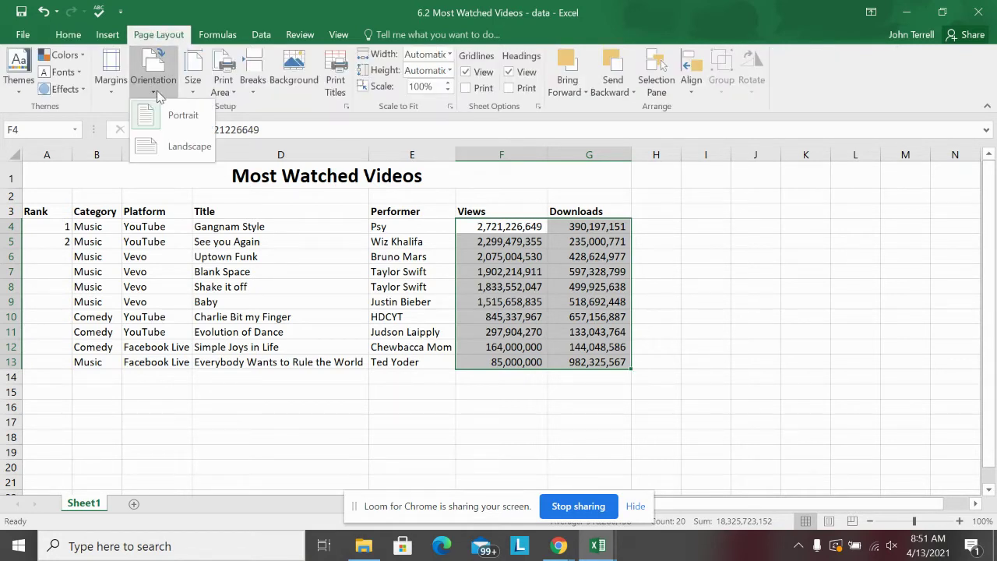
pyautogui.click(193, 150)
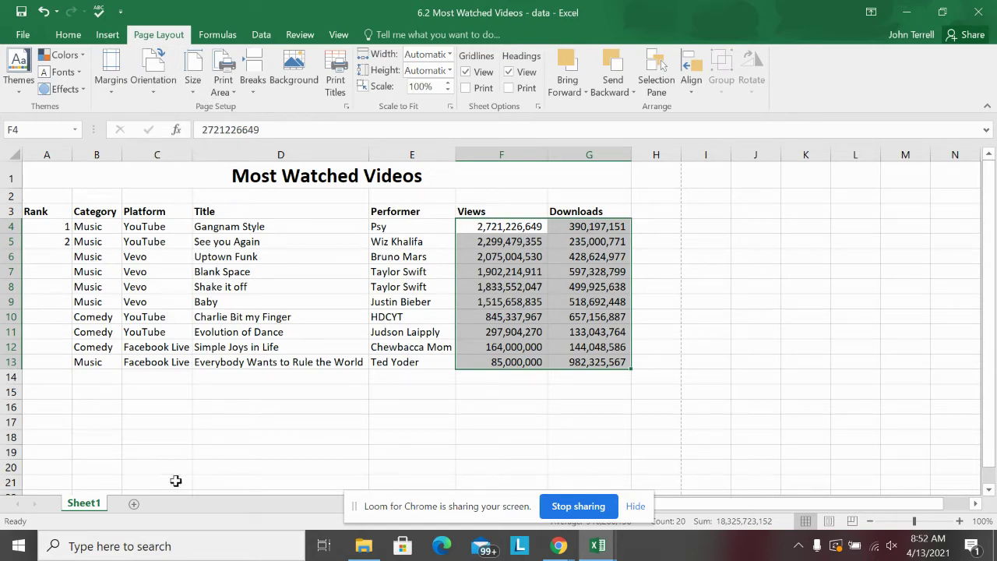
# Rename the Sheet1 worksheet as Videos Data and hide the screen-sharing notice.
pyautogui.rightClick(90, 506)
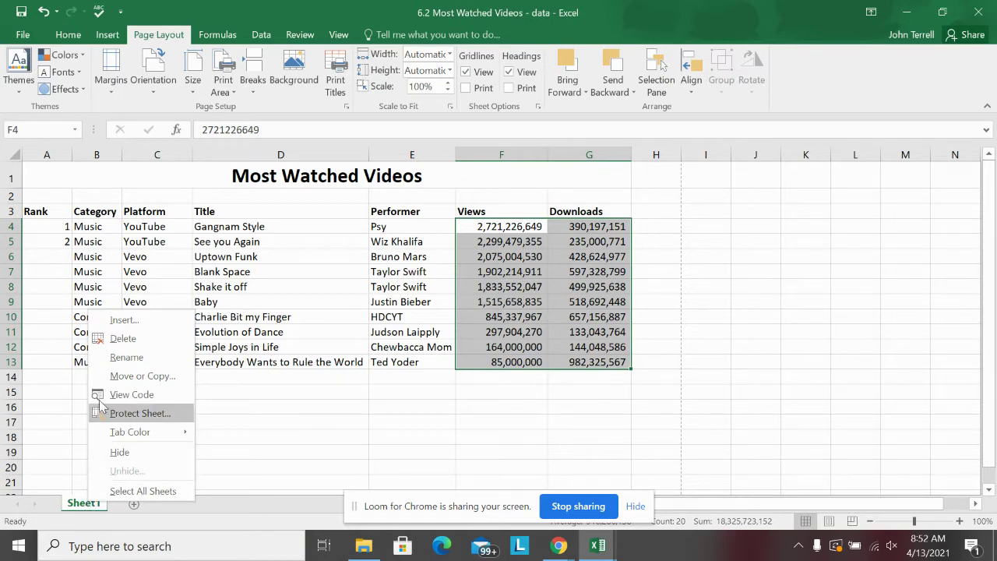
pyautogui.click(125, 358)
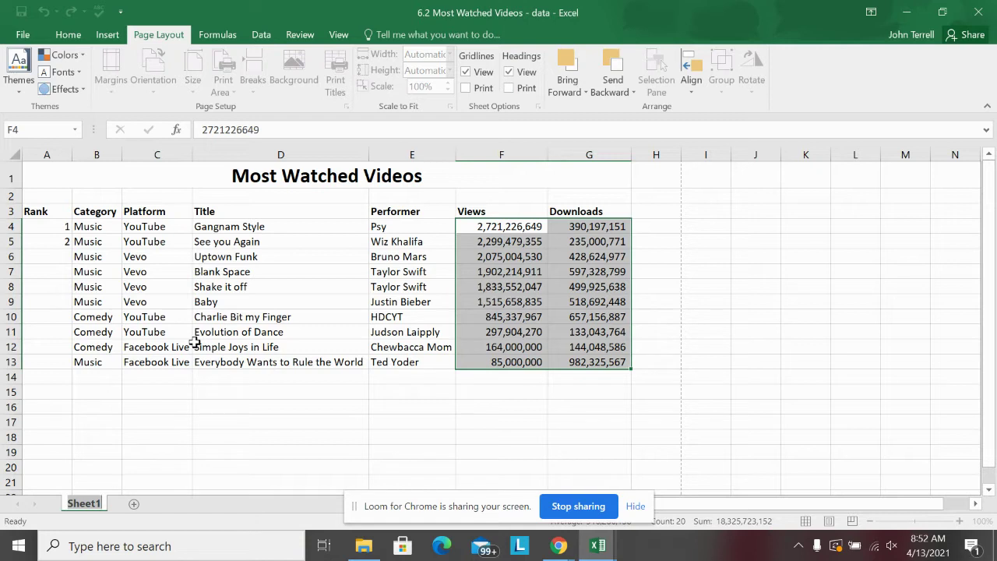
pyautogui.write('Videos Data')
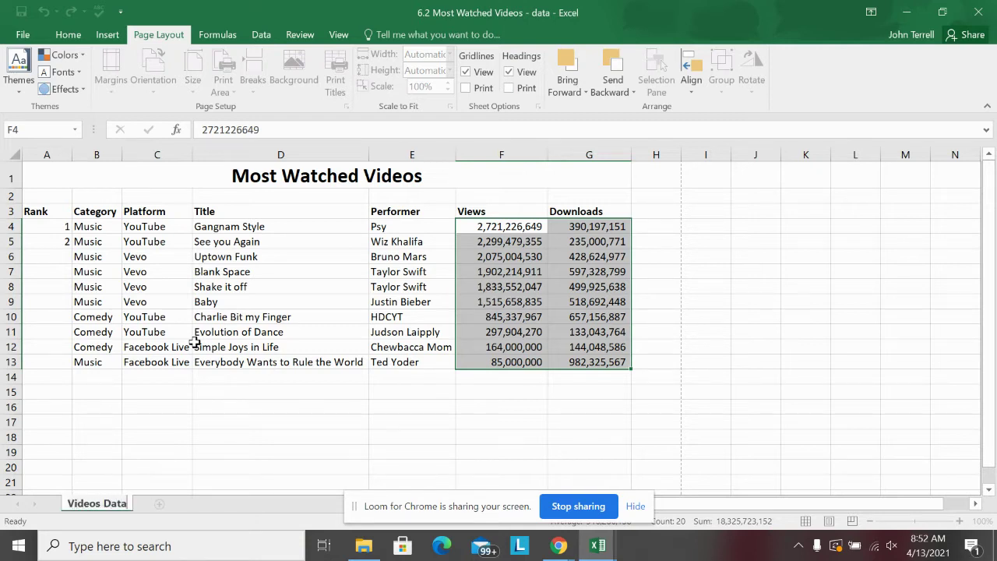
pyautogui.press('Return')
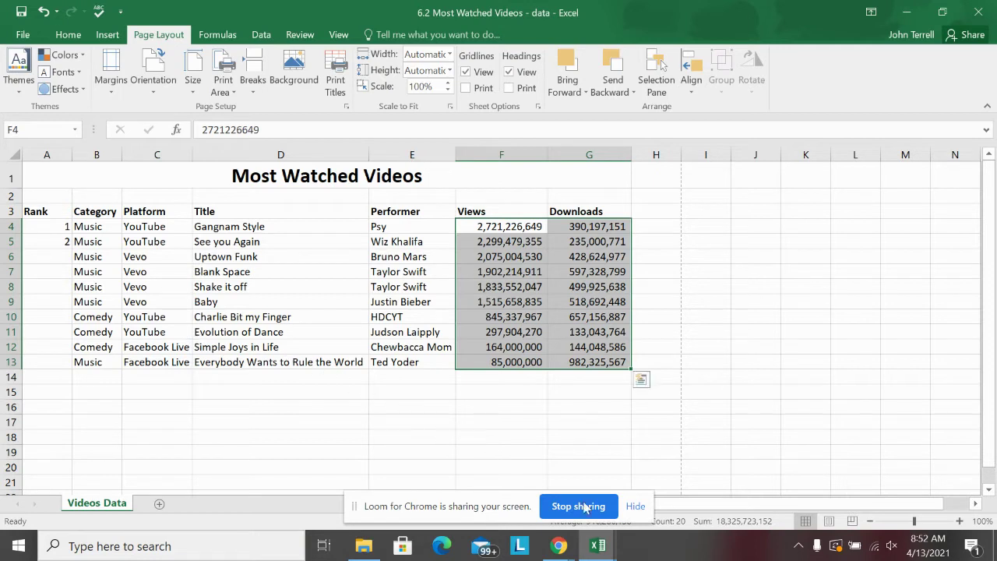
pyautogui.click(635, 507)
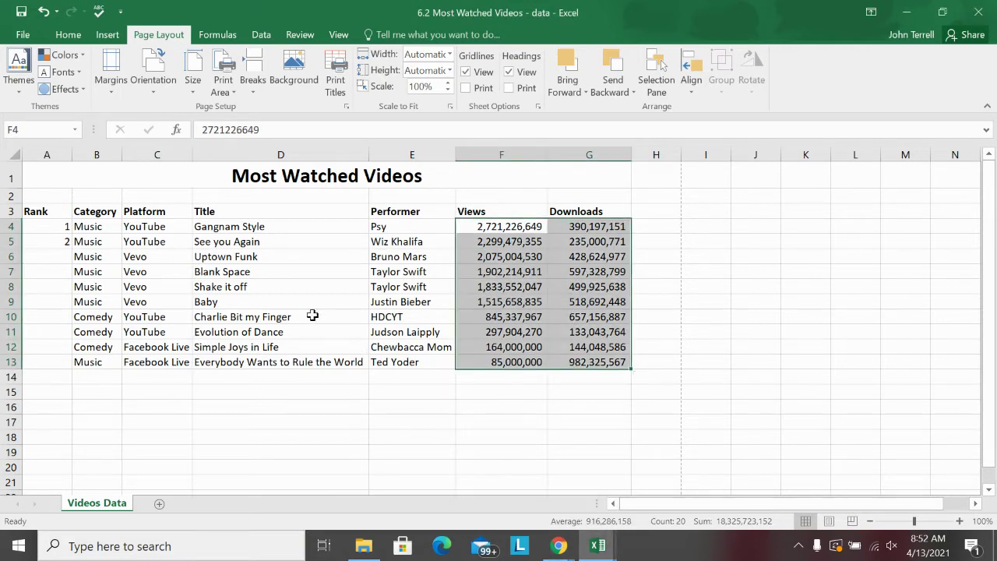
# Insert a 2-D clustered column chart from E3:G13 and place it below the data, starting around row 15.
pyautogui.click(411, 211)
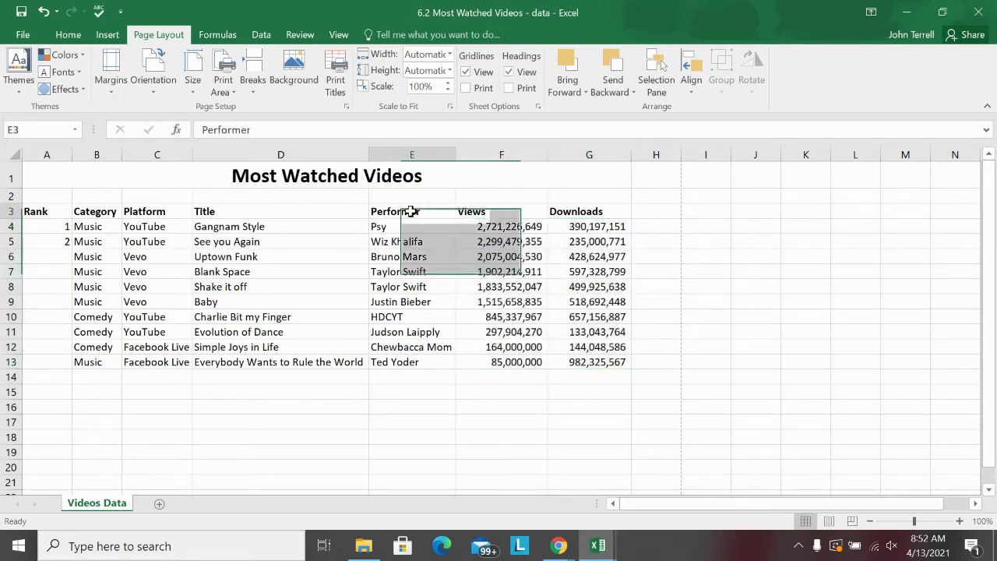
pyautogui.moveTo(411, 211); pyautogui.dragTo(593, 355)
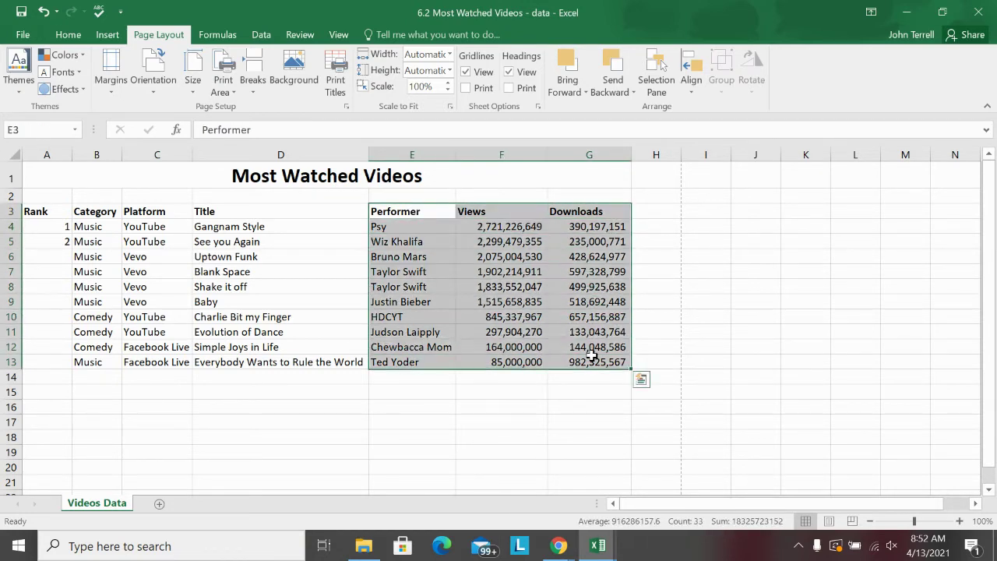
pyautogui.click(108, 35)
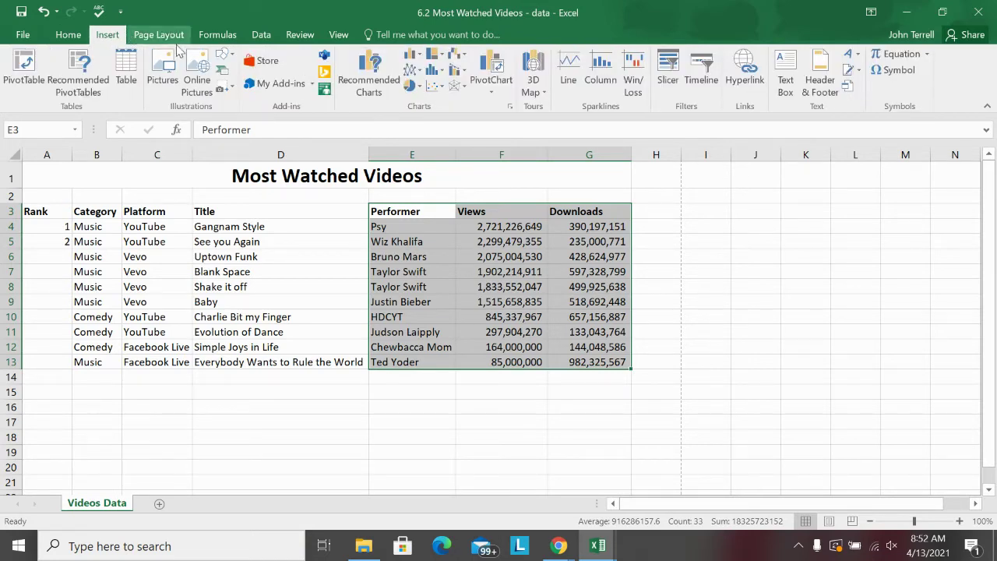
pyautogui.click(421, 60)
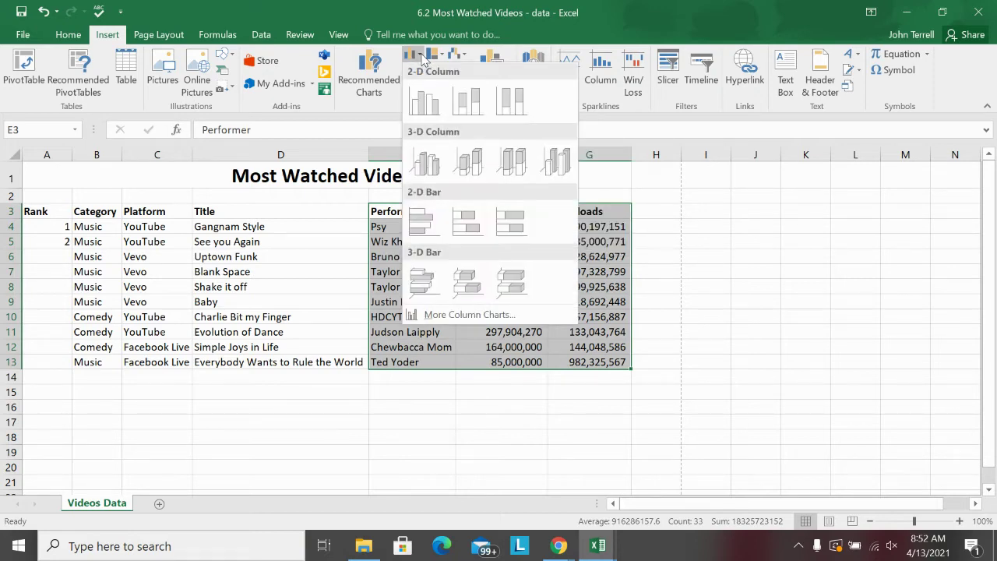
pyautogui.click(425, 103)
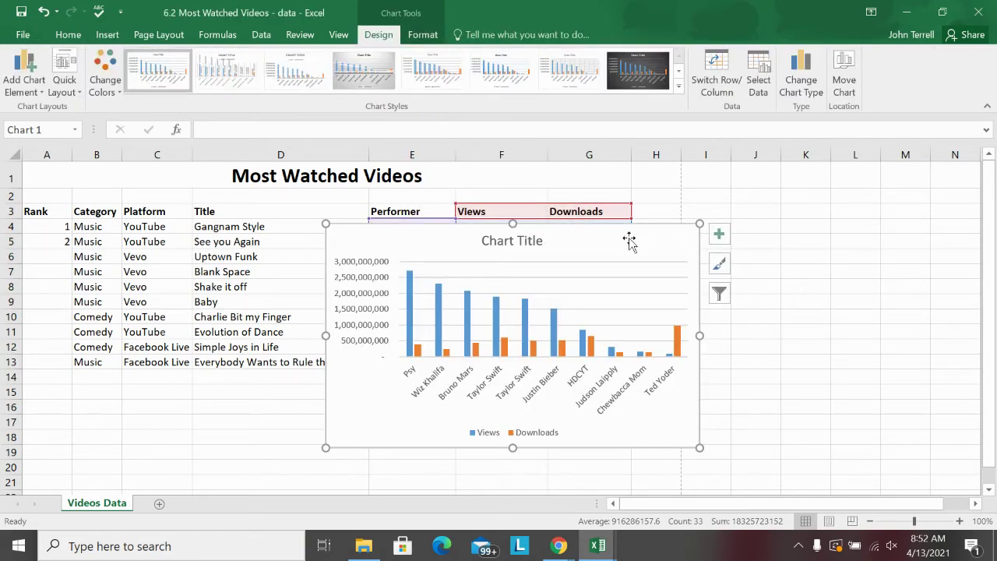
pyautogui.moveTo(592, 245); pyautogui.dragTo(441, 388)
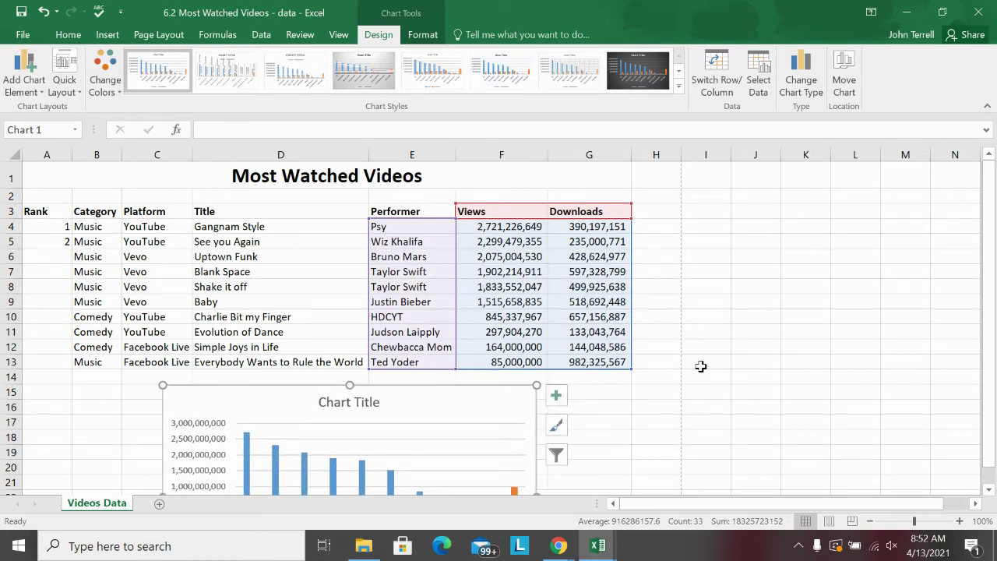
# Replace the column chart's placeholder title with Total Views and Downloads.
pyautogui.scroll(-1, 701, 366)
pyautogui.scroll(-1, 701, 366)
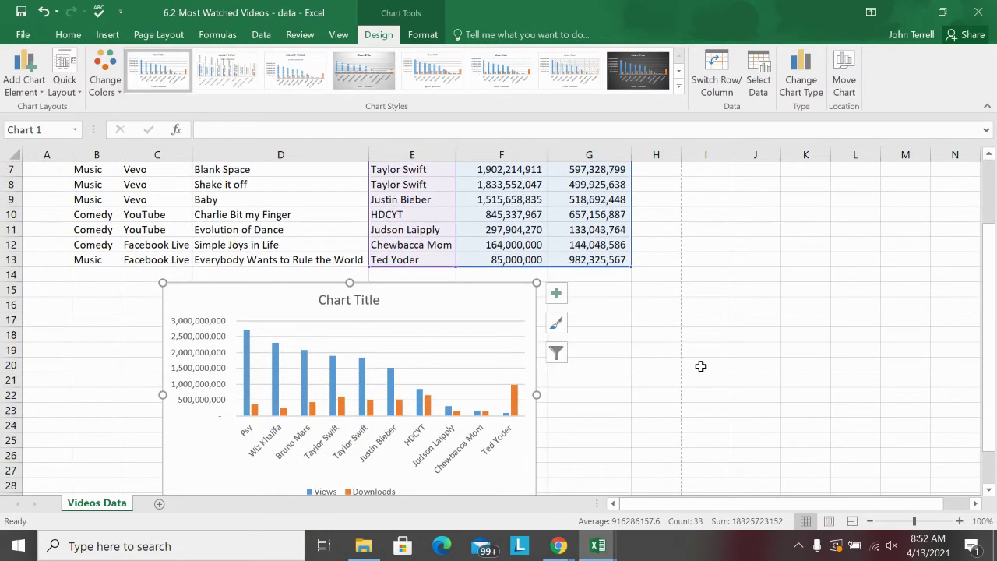
pyautogui.click(348, 300)
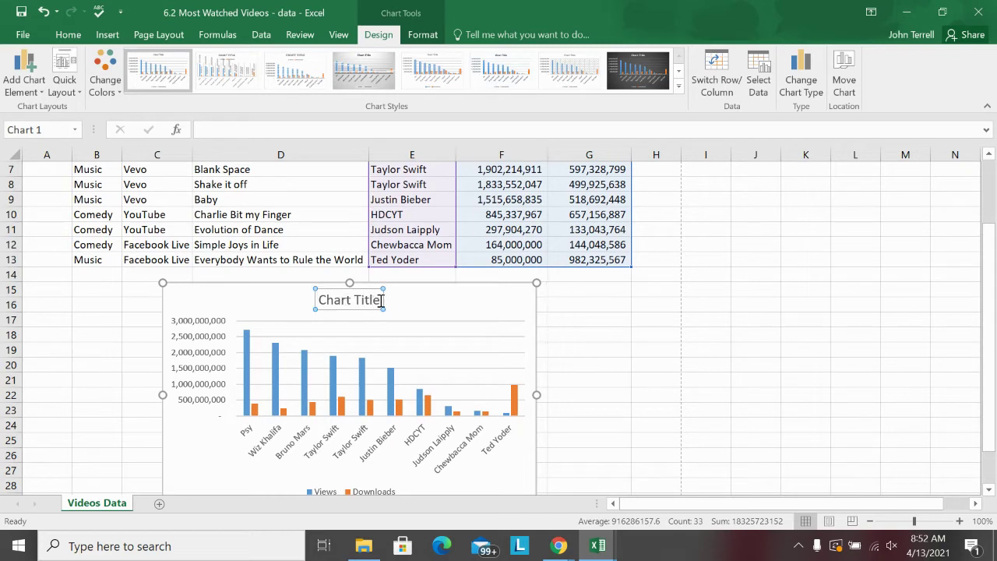
pyautogui.click(377, 302)
pyautogui.tripleClick(347, 304)
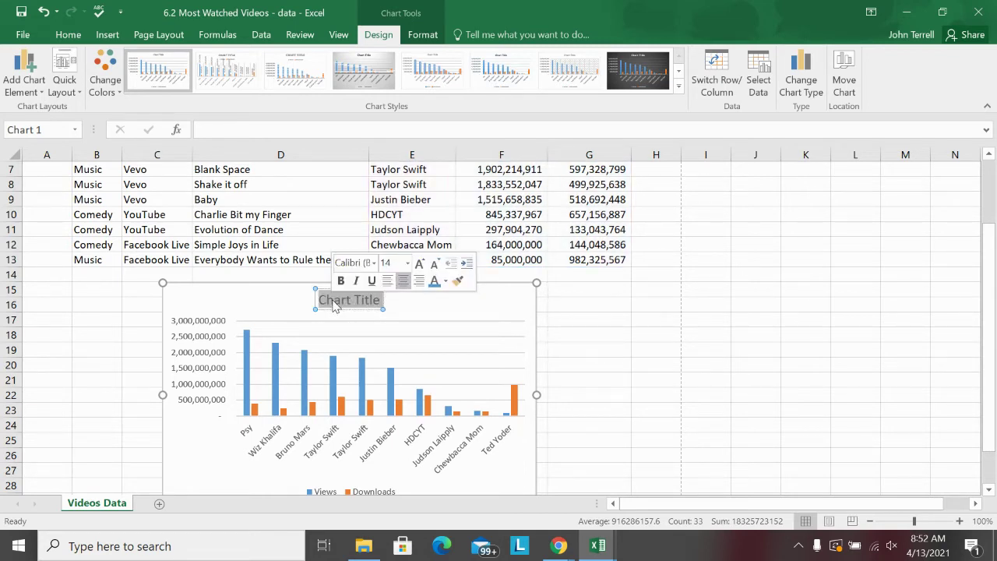
pyautogui.write('Total Views')
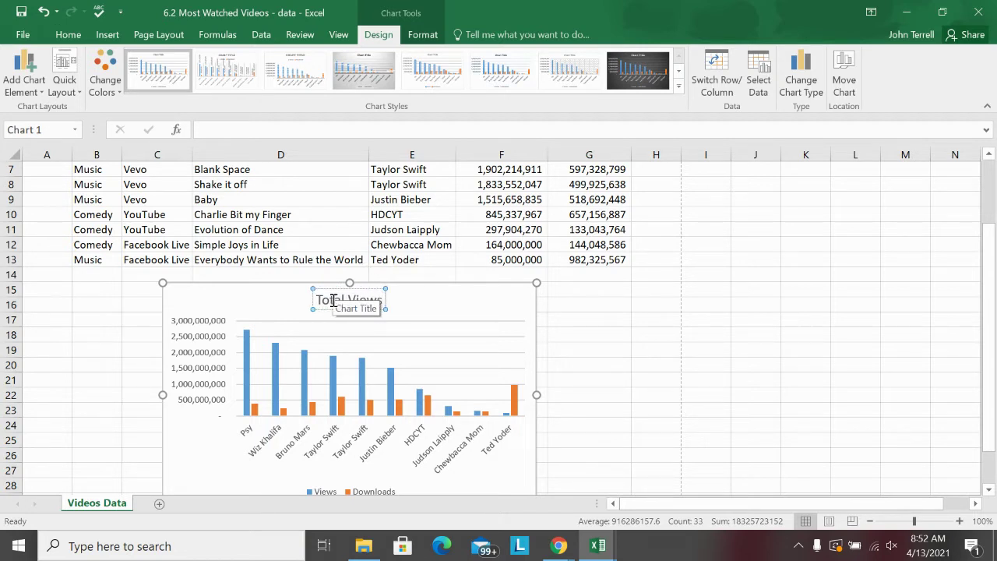
pyautogui.write(' and Down')
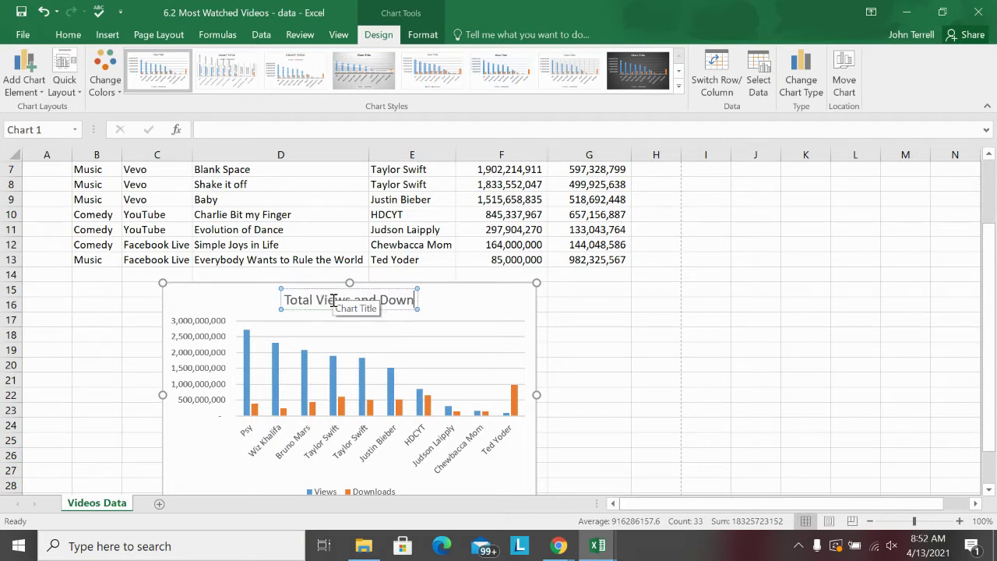
pyautogui.write('loads')
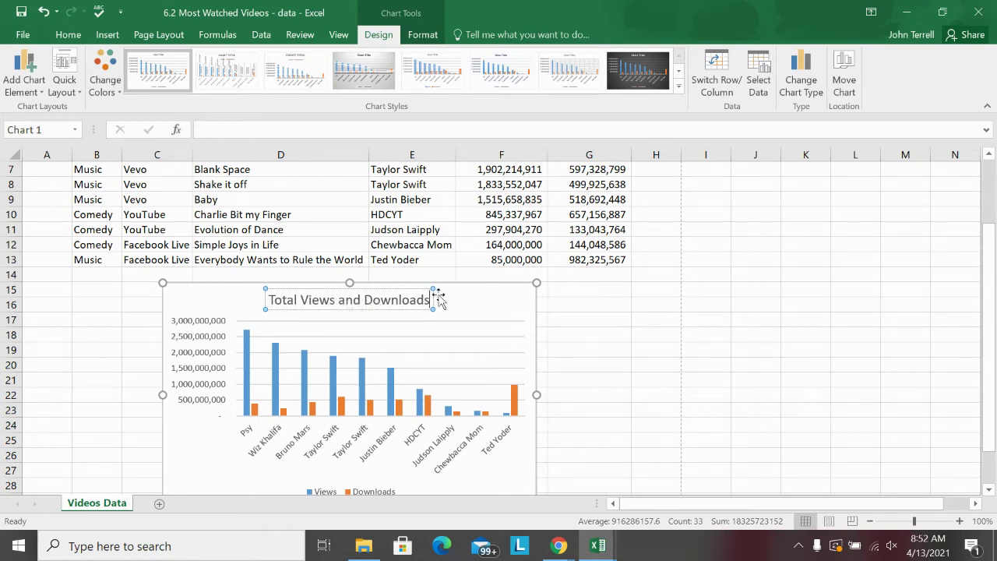
# Set the font size of the chart title to 20.
pyautogui.moveTo(431, 300); pyautogui.dragTo(287, 299)
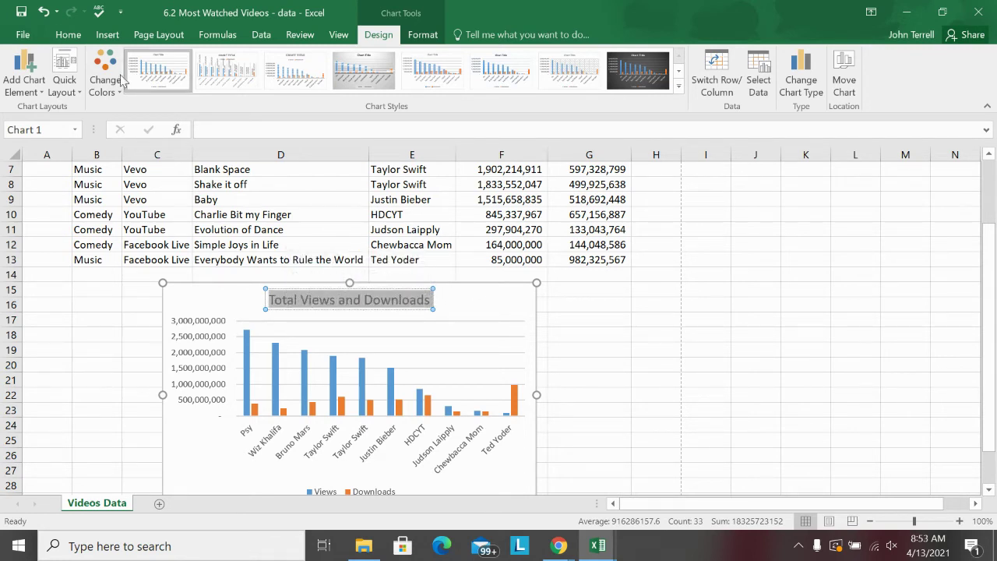
pyautogui.click(68, 35)
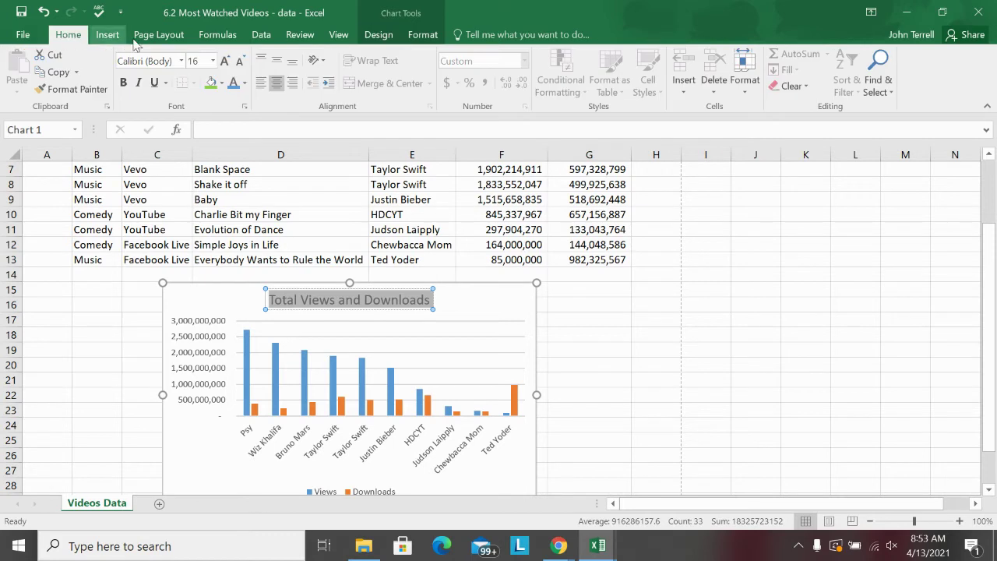
pyautogui.click(213, 61)
pyautogui.click(189, 219)
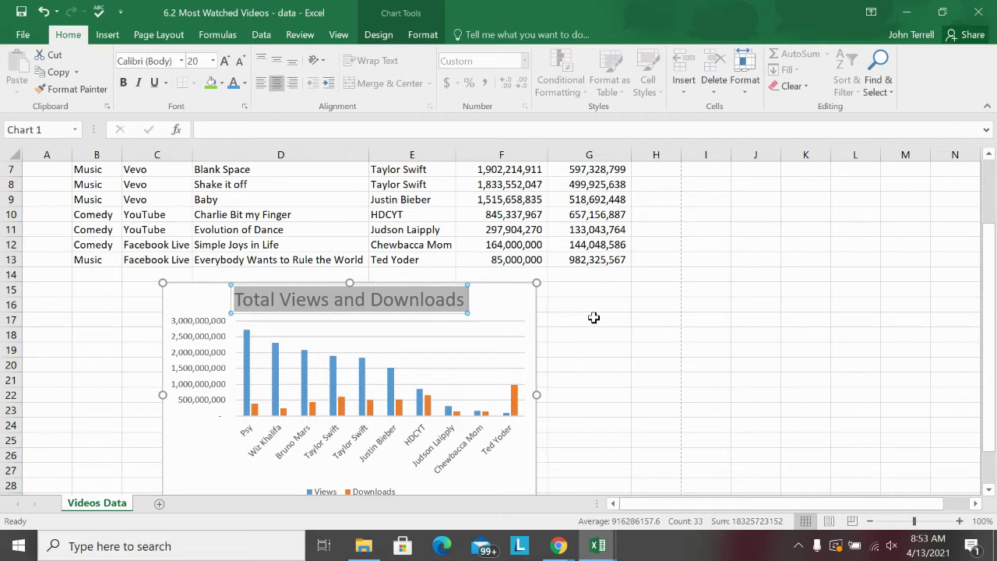
pyautogui.click(594, 317)
# Fill the chart area with the standard color Light Green.
pyautogui.click(488, 310)
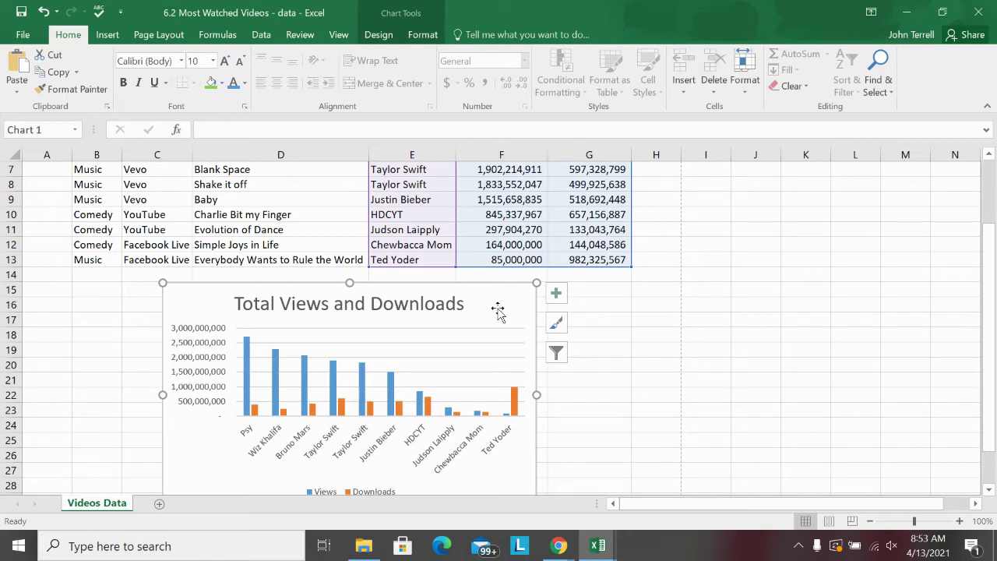
pyautogui.rightClick(501, 310)
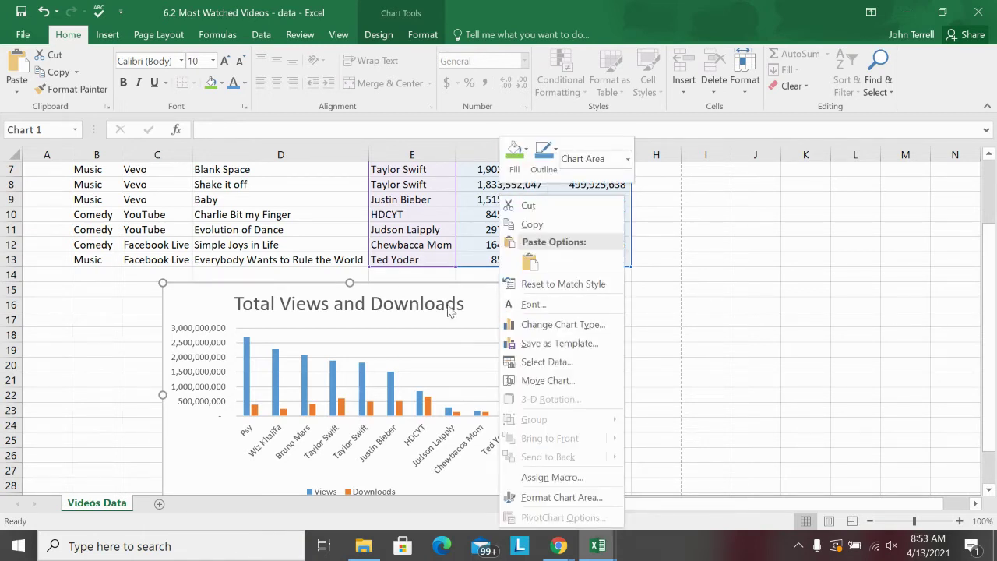
pyautogui.click(524, 153)
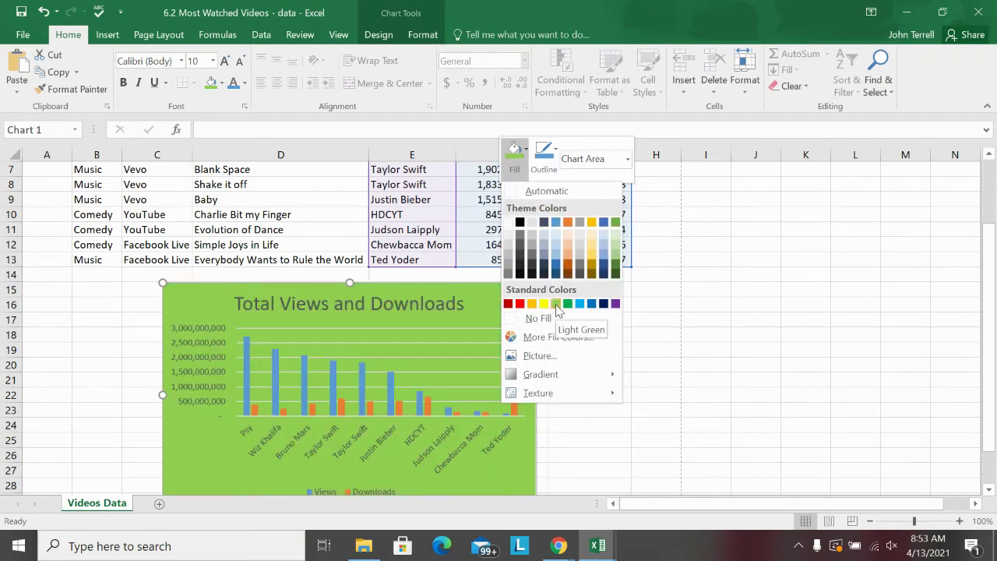
pyautogui.click(557, 304)
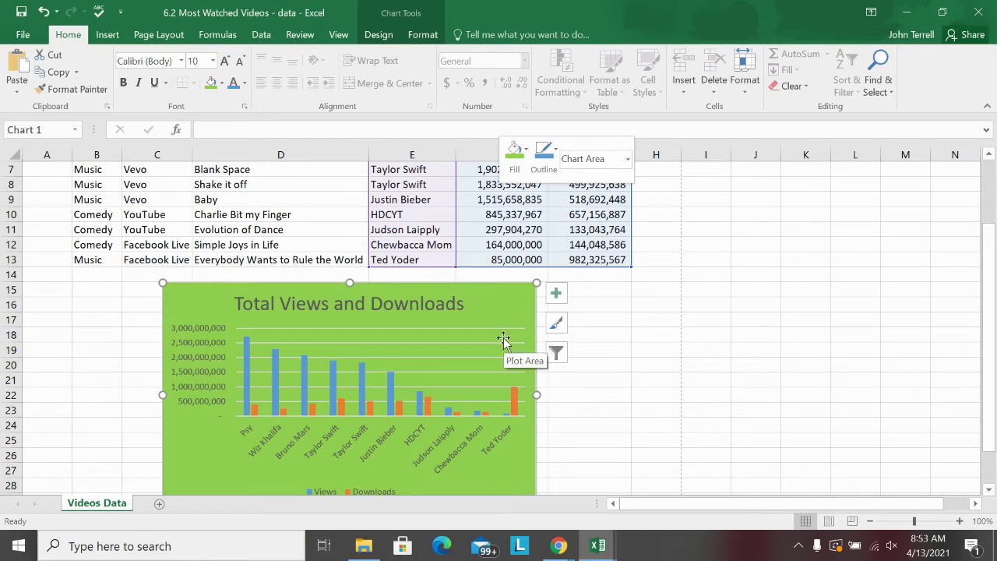
# Apply the quick layout with a chart title, both axis titles, major horizontal gridlines and a legend on the right to the chart.
pyautogui.click(382, 35)
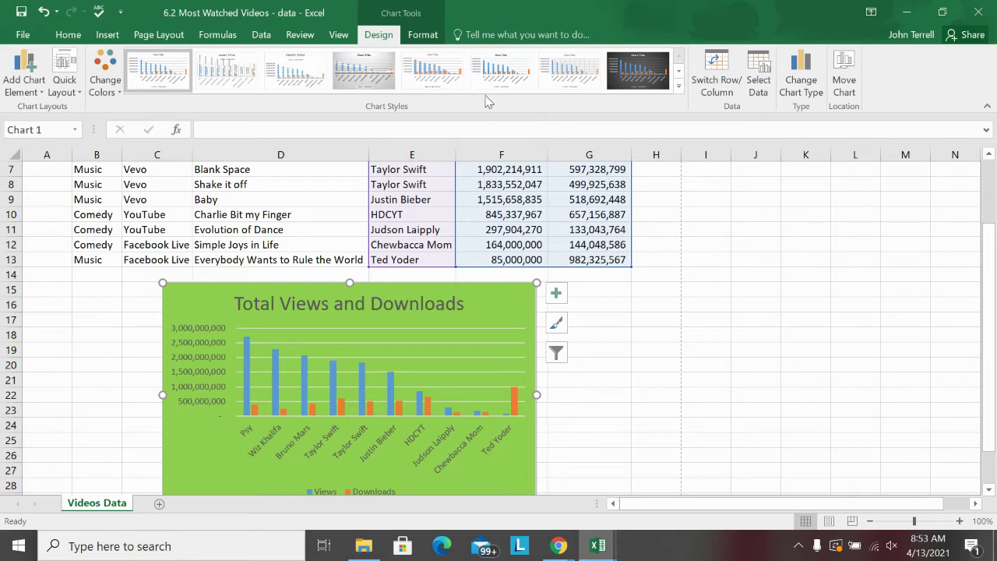
pyautogui.click(76, 92)
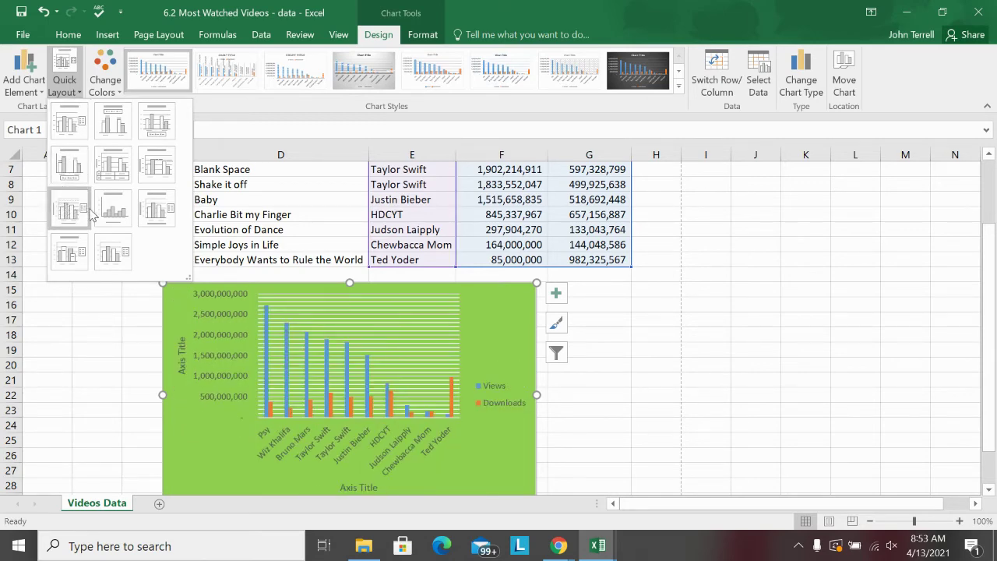
pyautogui.click(157, 212)
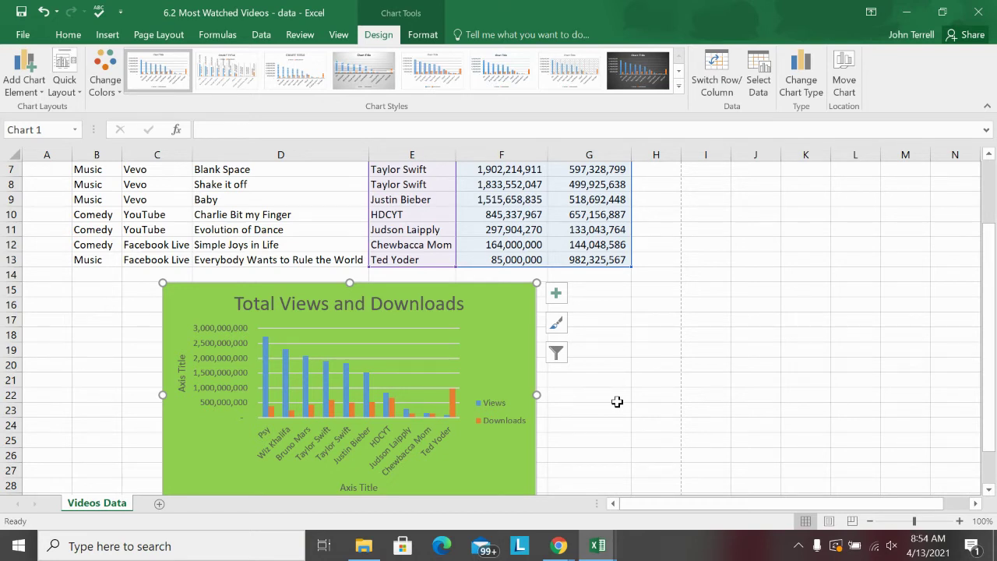
# Add Primary Major Vertical gridlines to the column chart.
pyautogui.click(558, 296)
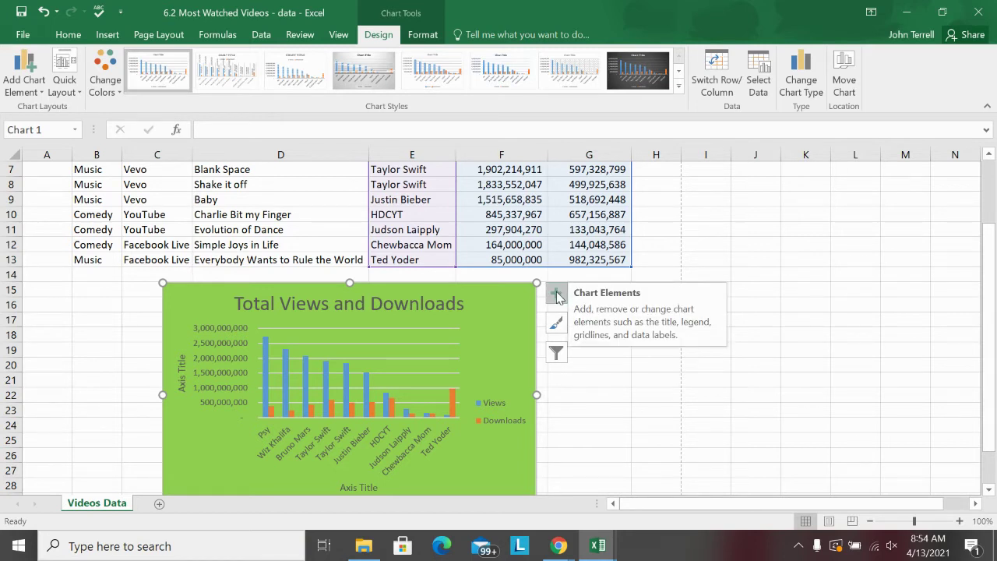
pyautogui.click(558, 296)
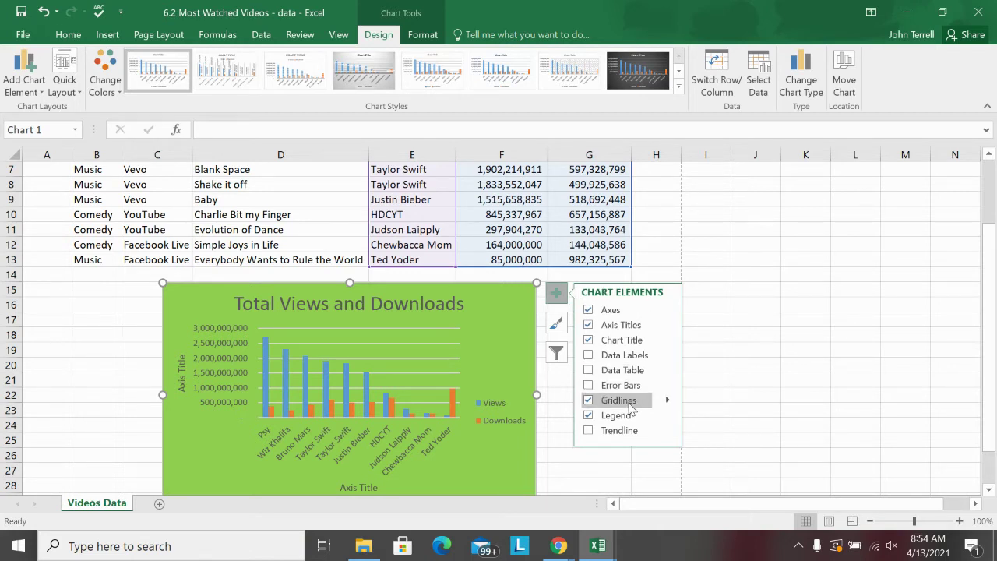
pyautogui.click(668, 403)
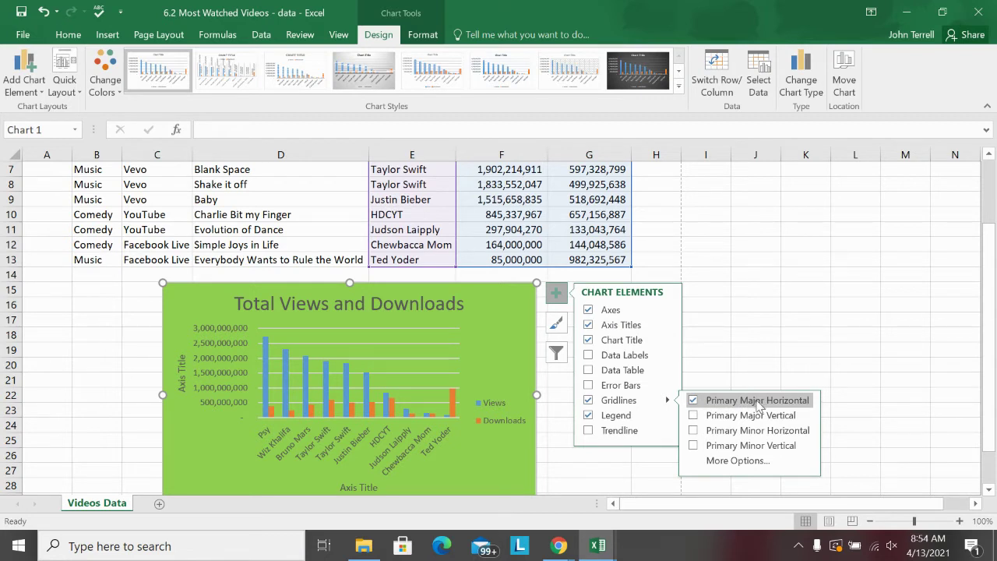
pyautogui.click(693, 415)
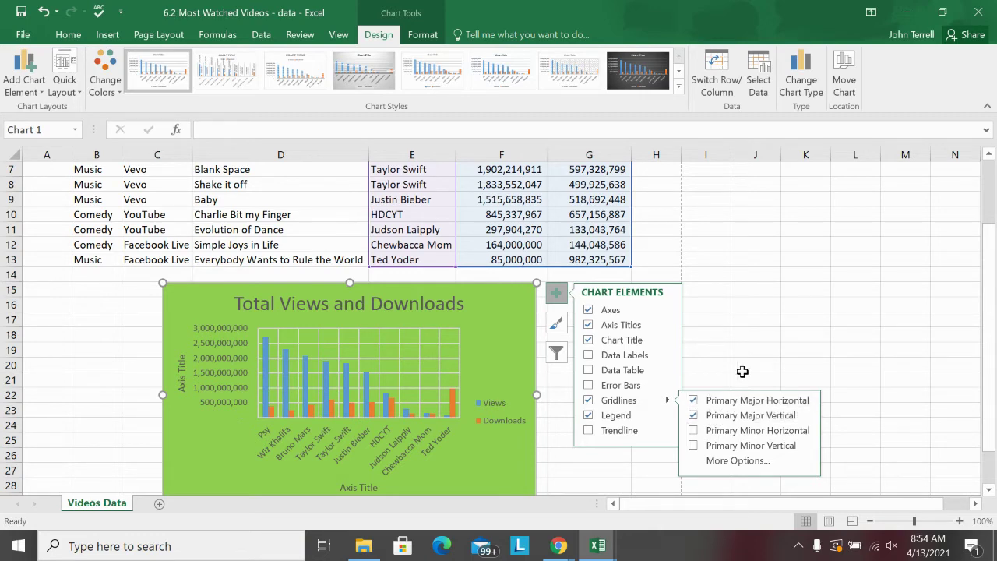
pyautogui.click(728, 319)
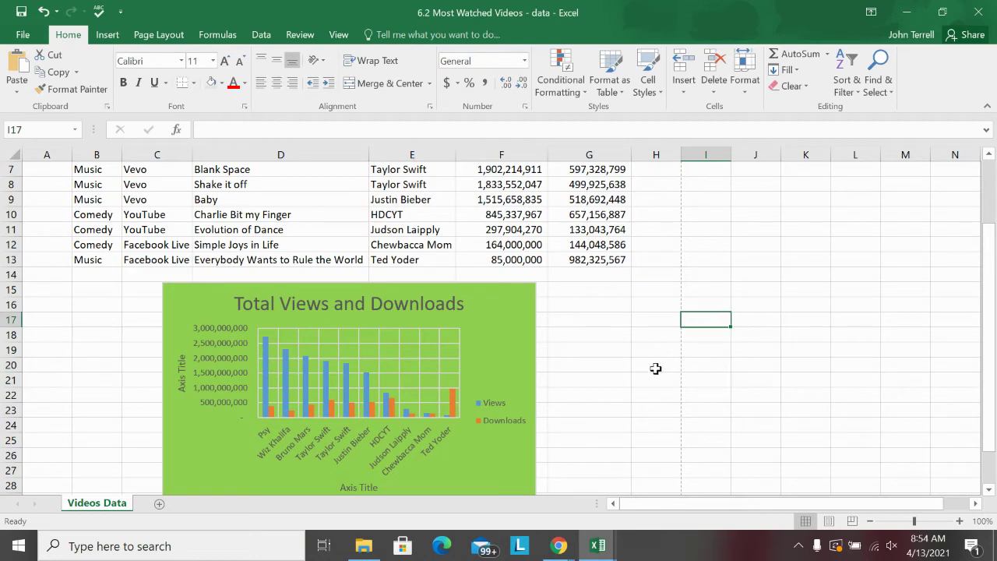
# Create a copy of the Videos Data worksheet and place it before the original sheet.
pyautogui.scroll(2, 653, 375)
pyautogui.scroll(-3, 653, 374)
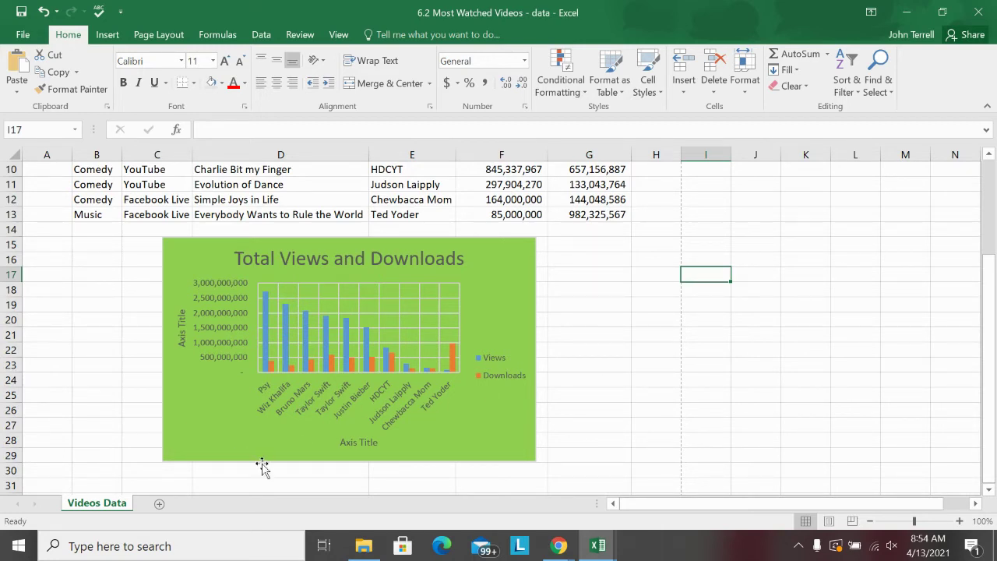
pyautogui.rightClick(98, 505)
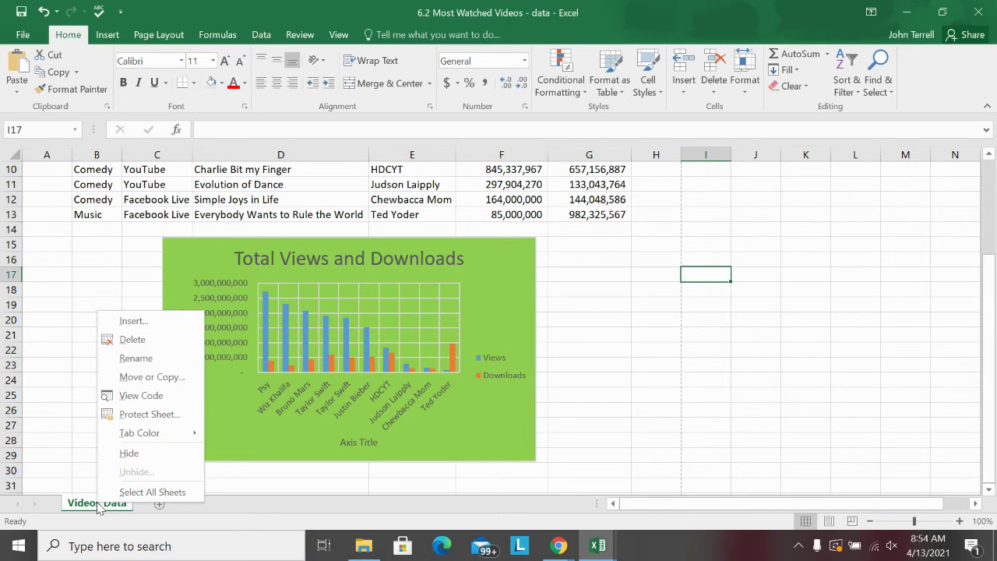
pyautogui.click(138, 378)
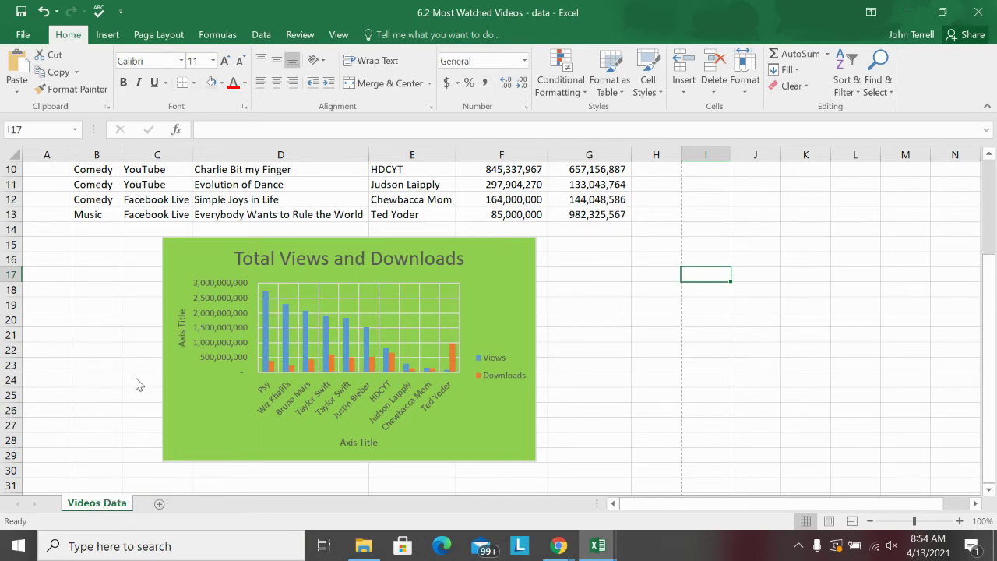
pyautogui.click(32, 441)
pyautogui.click(147, 465)
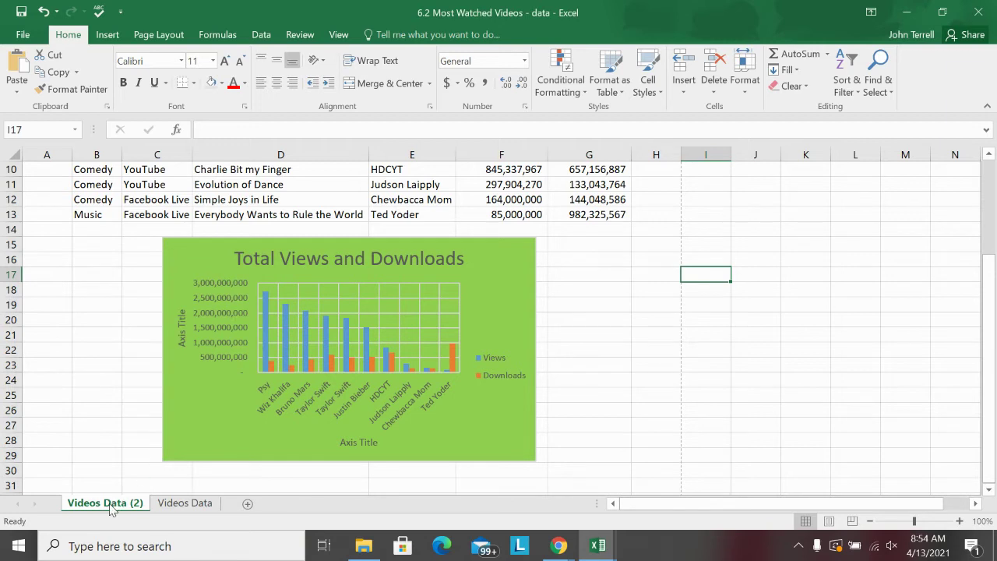
# Rename the copied worksheet Videos Data (2) as Treemap Data.
pyautogui.rightClick(110, 505)
pyautogui.click(141, 360)
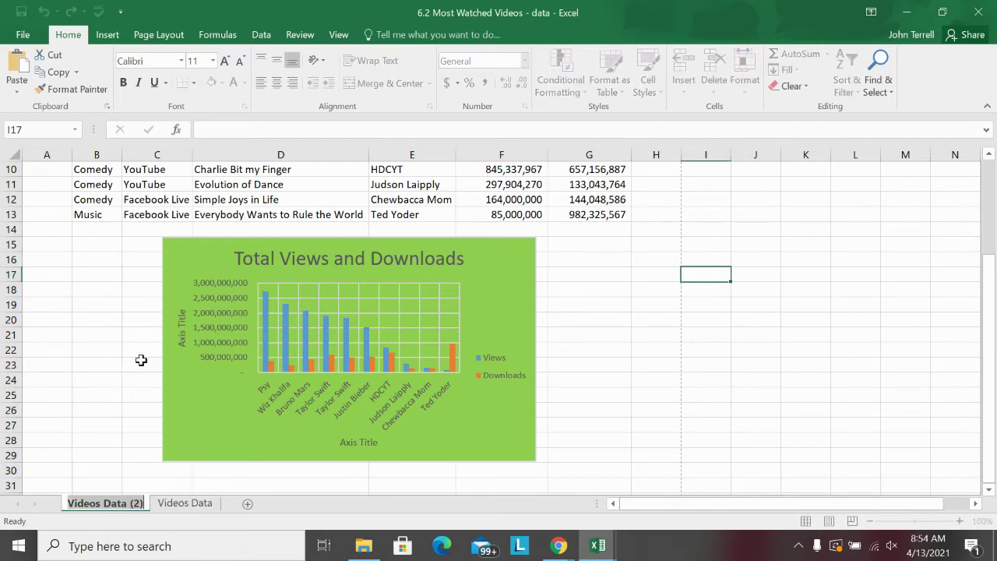
pyautogui.write('T')
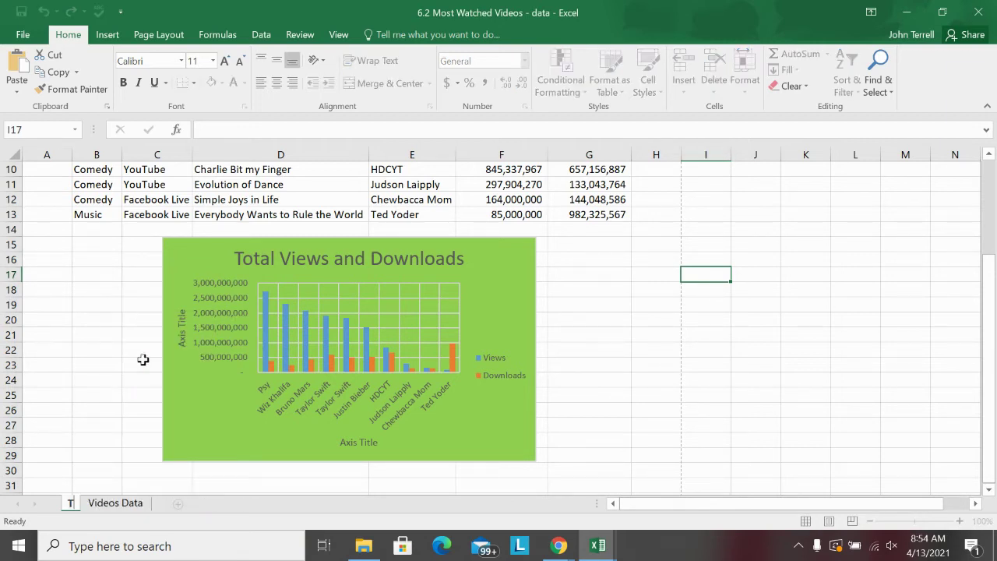
pyautogui.write('reemap Data')
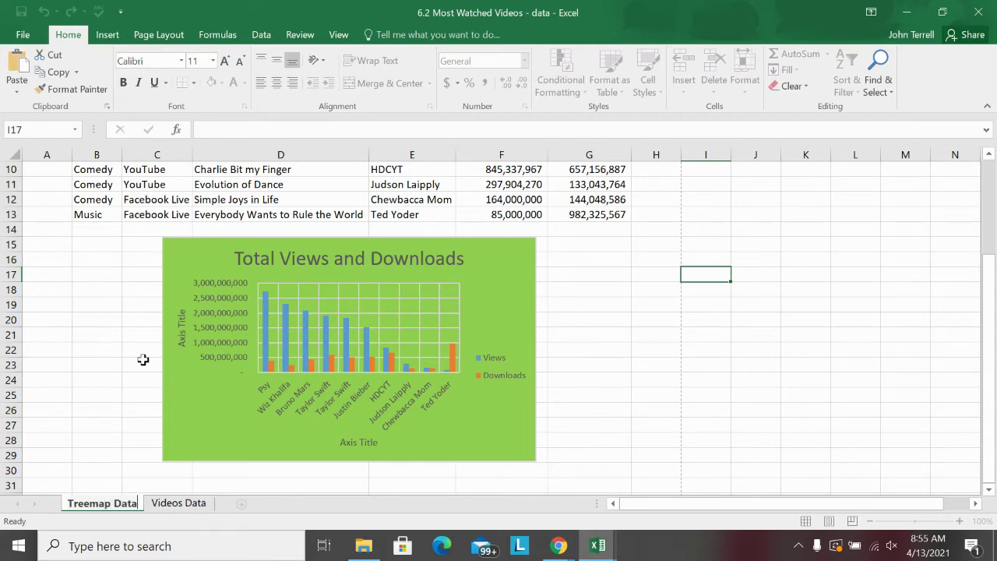
pyautogui.press('Return')
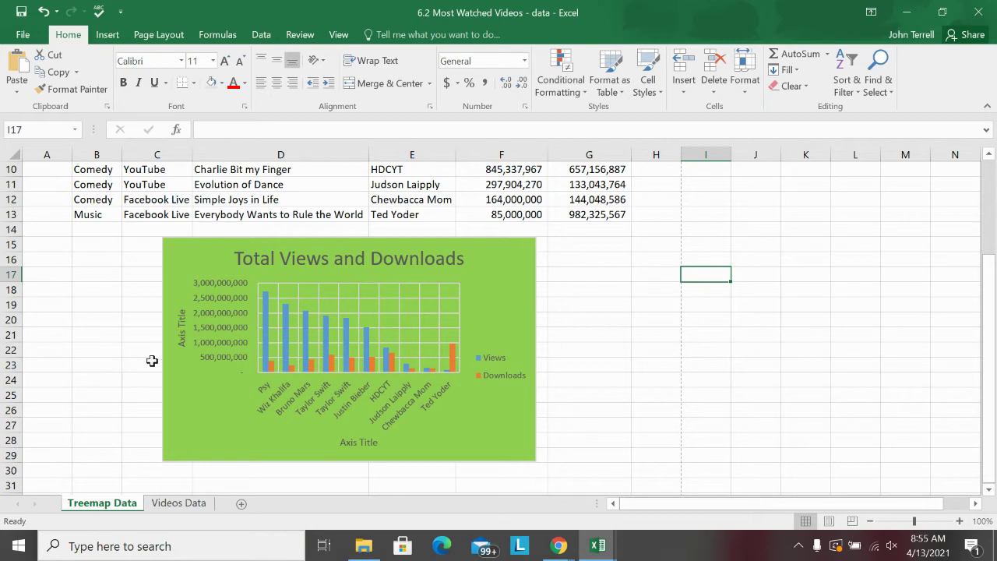
# Delete the column chart from the Treemap Data sheet and hide columns C and D.
pyautogui.click(189, 255)
pyautogui.press('Delete')
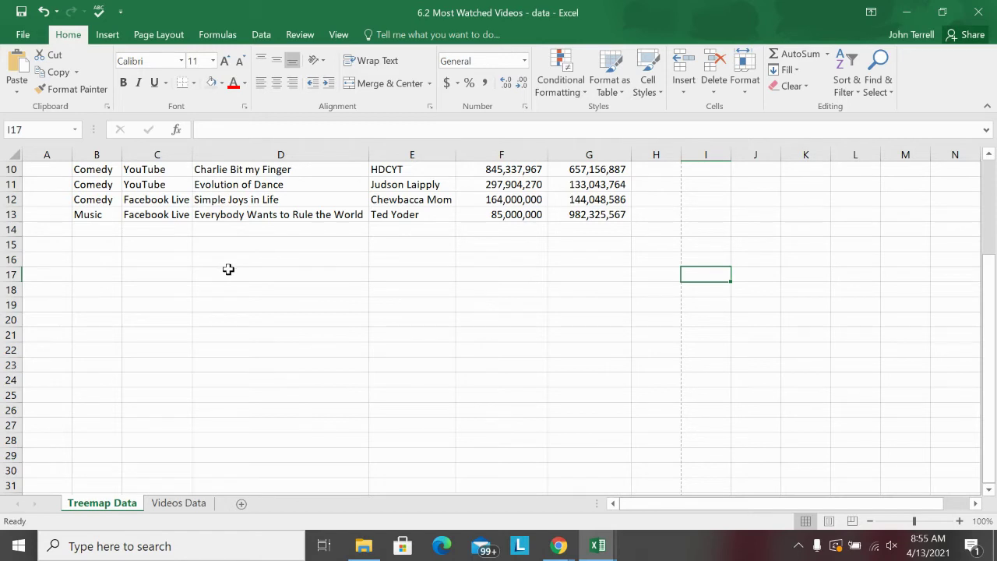
pyautogui.click(160, 155)
pyautogui.moveTo(160, 156); pyautogui.dragTo(254, 149)
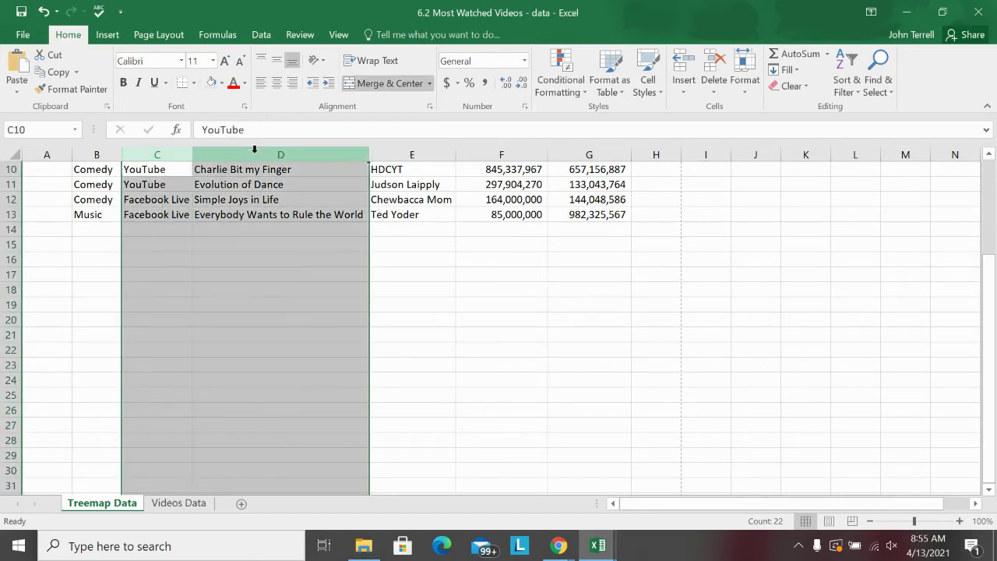
pyautogui.rightClick(258, 154)
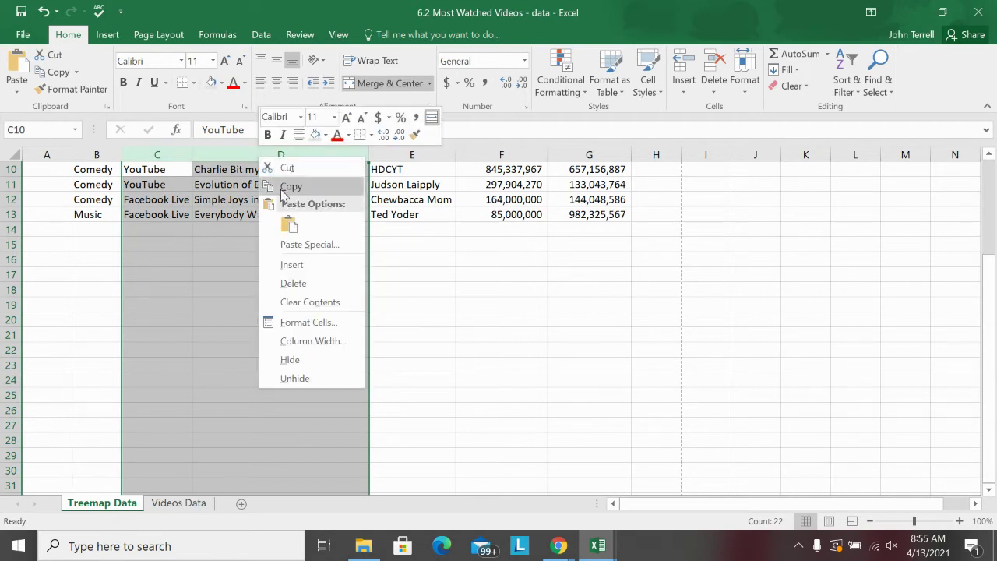
pyautogui.click(289, 361)
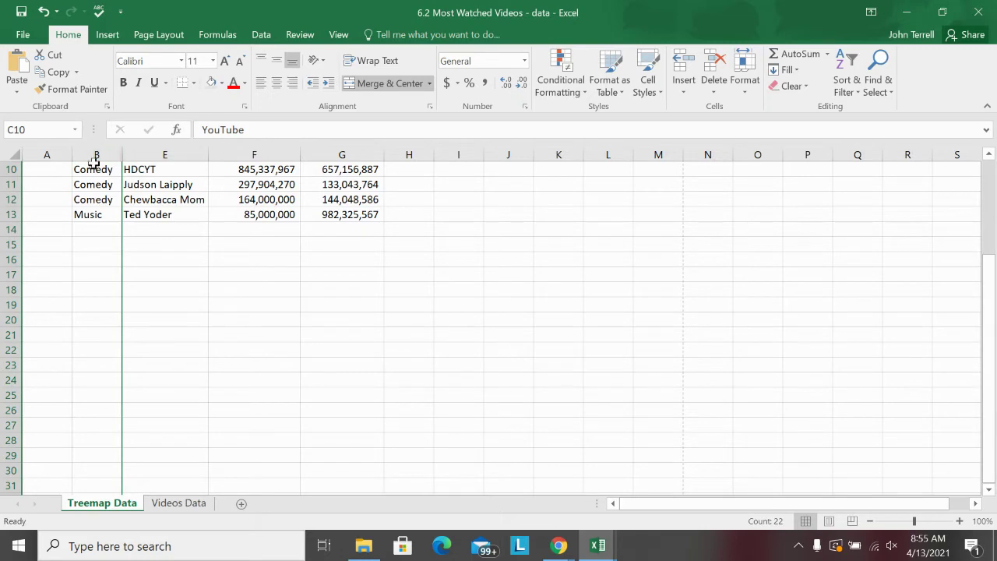
# Hide the Views column F on the Treemap Data sheet.
pyautogui.scroll(1, 254, 345)
pyautogui.scroll(2, 254, 345)
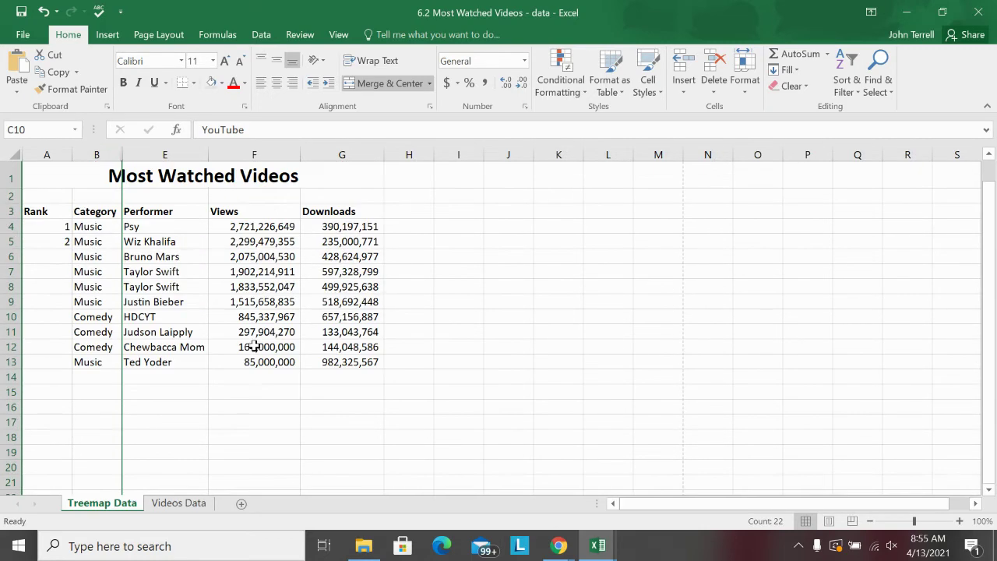
pyautogui.click(250, 151)
pyautogui.rightClick(250, 152)
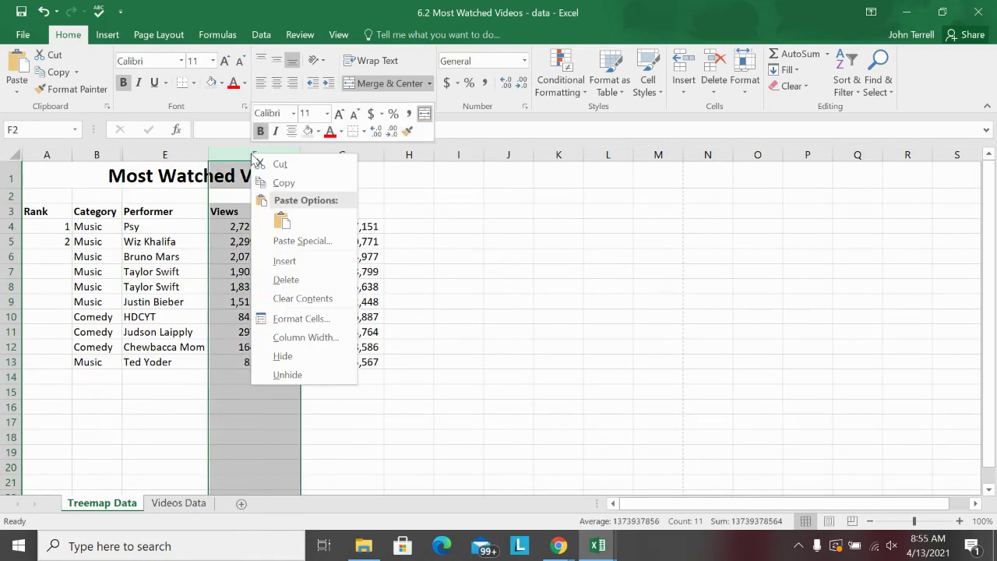
pyautogui.click(283, 356)
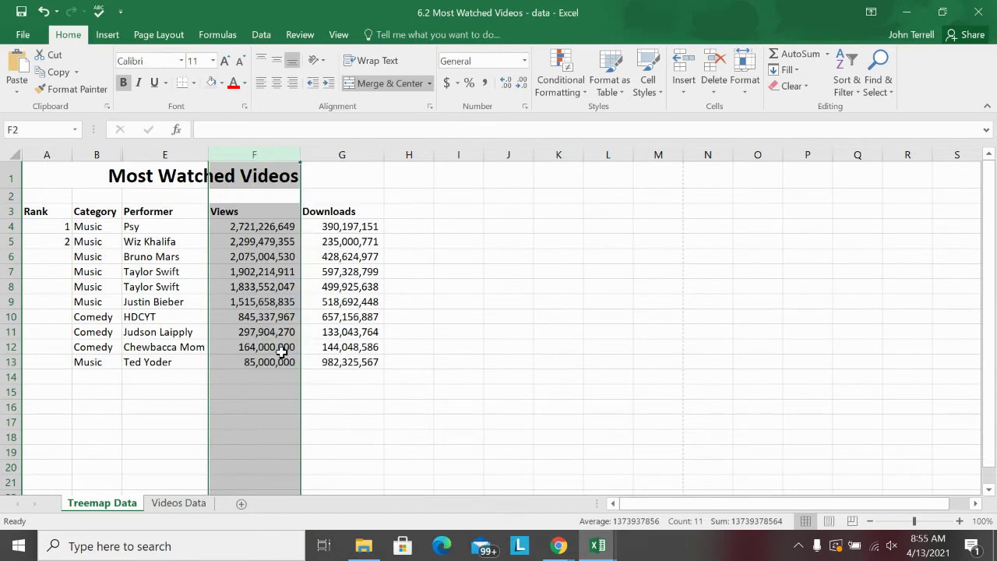
pyautogui.click(325, 361)
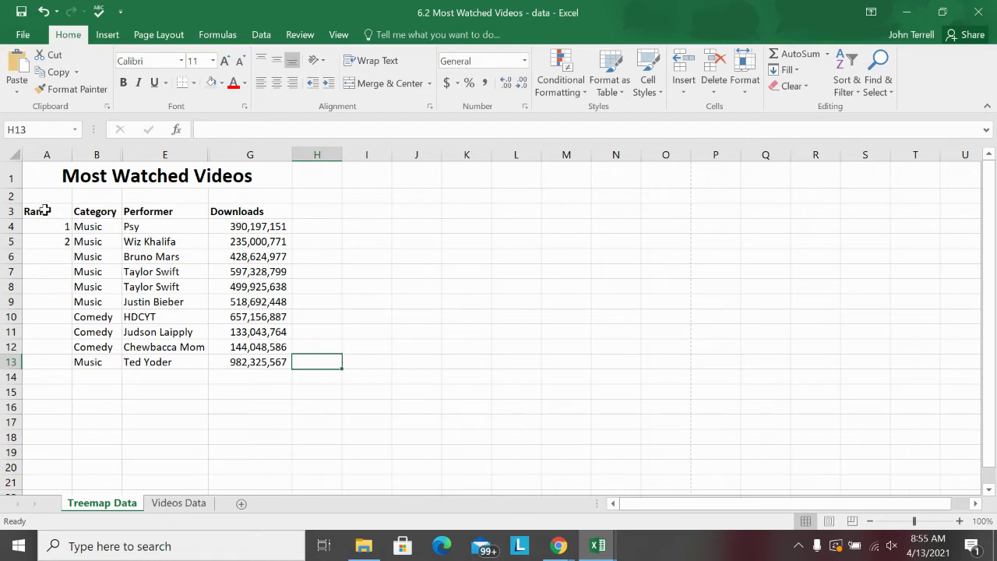
# Fill the Rank series 1 to 10 in A4:A13 and sort the table A3:G13 by Category from A to Z.
pyautogui.moveTo(47, 224); pyautogui.dragTo(69, 367)
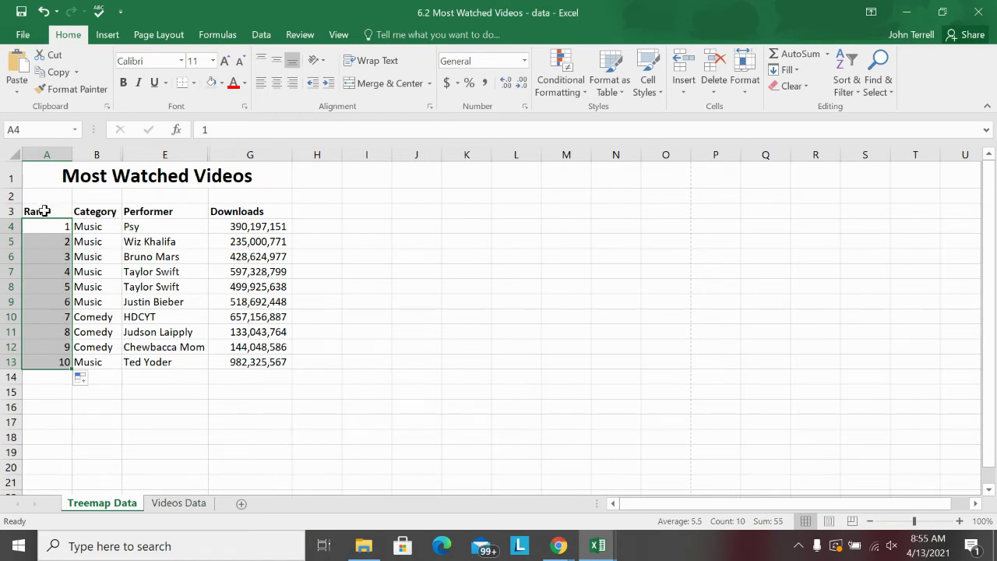
pyautogui.moveTo(45, 209); pyautogui.dragTo(260, 360)
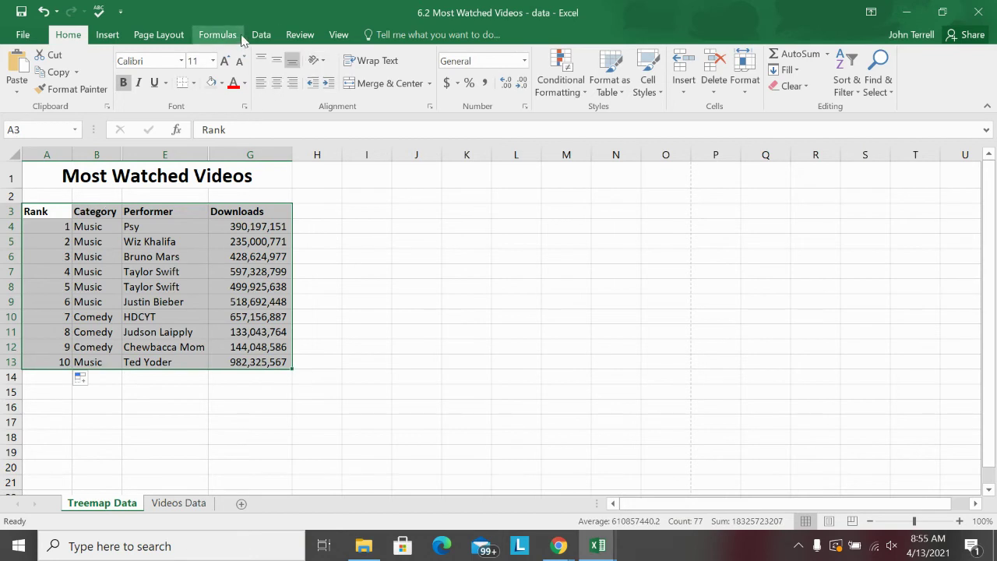
pyautogui.click(847, 86)
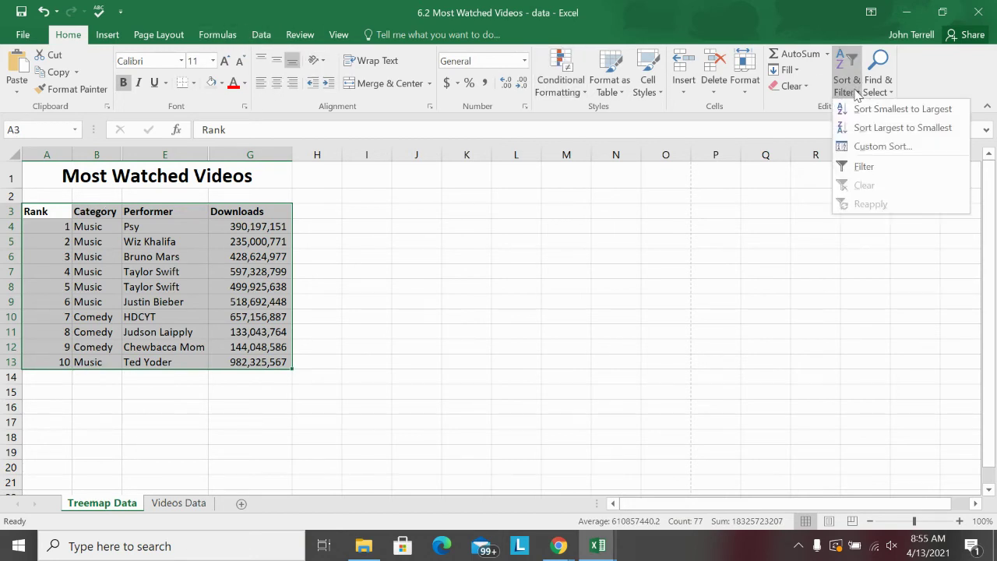
pyautogui.click(862, 147)
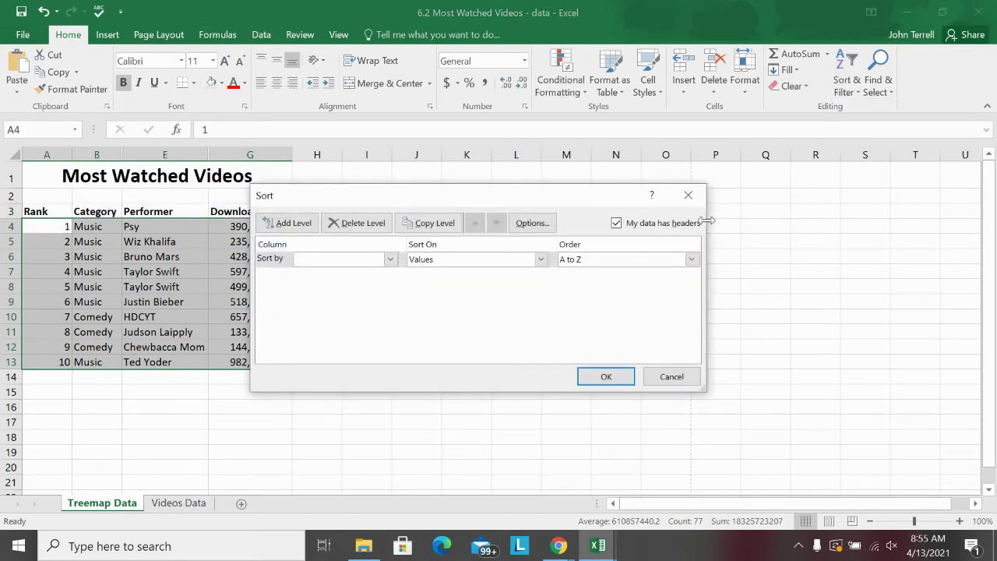
pyautogui.click(390, 260)
pyautogui.click(384, 292)
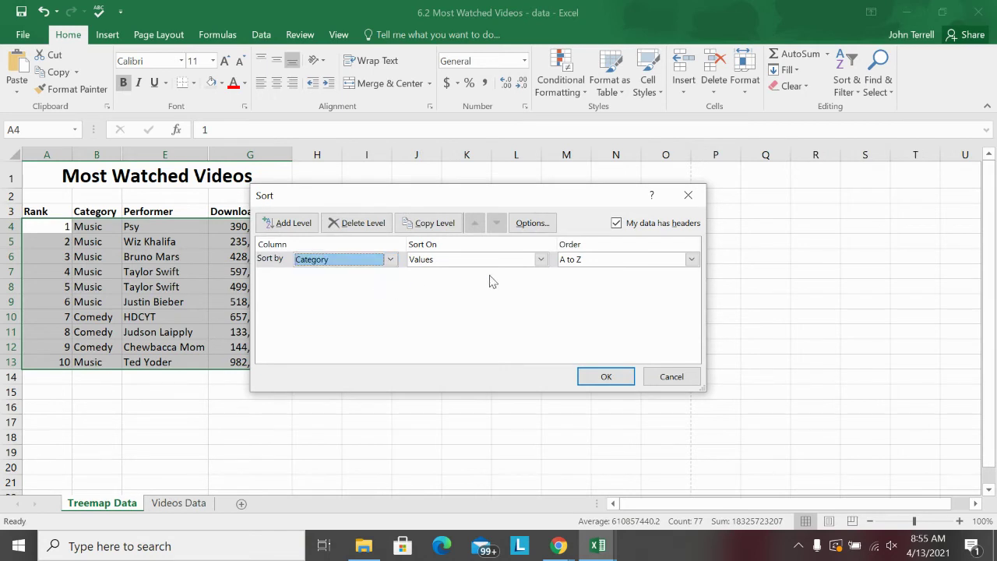
pyautogui.click(600, 376)
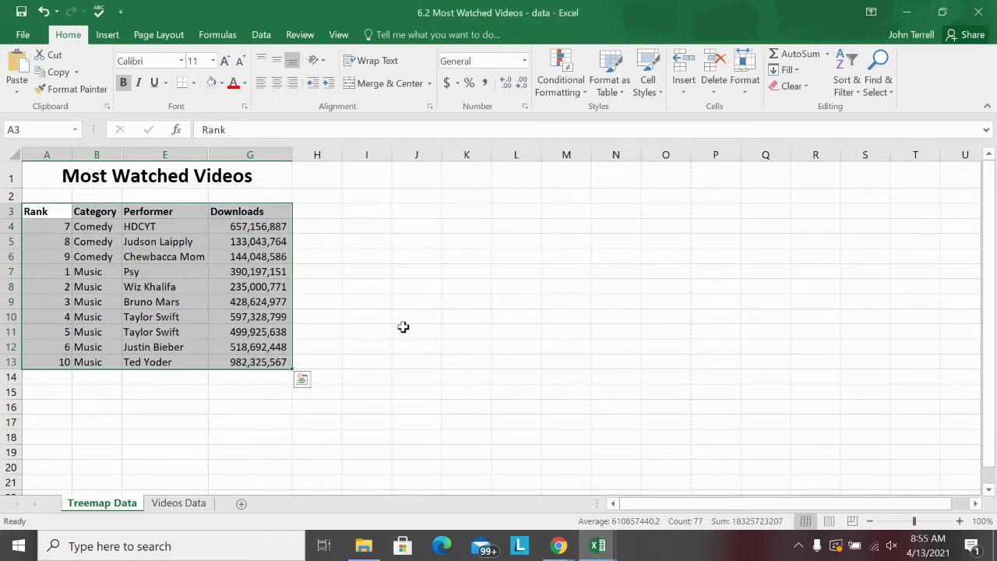
pyautogui.click(409, 284)
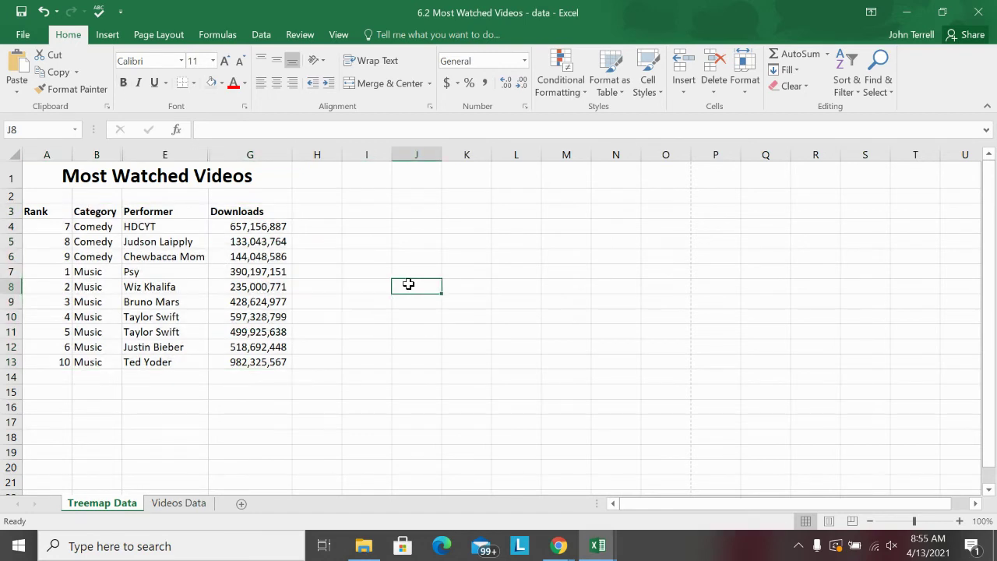
# Insert a Treemap chart from the Category, Performer and Downloads data in B3:G13.
pyautogui.click(91, 212)
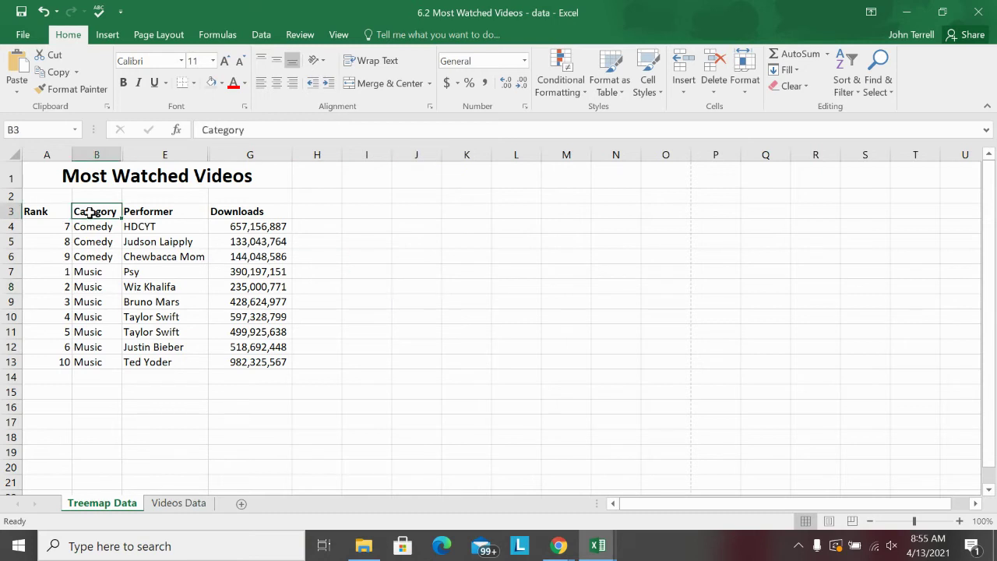
pyautogui.moveTo(91, 212); pyautogui.dragTo(261, 361)
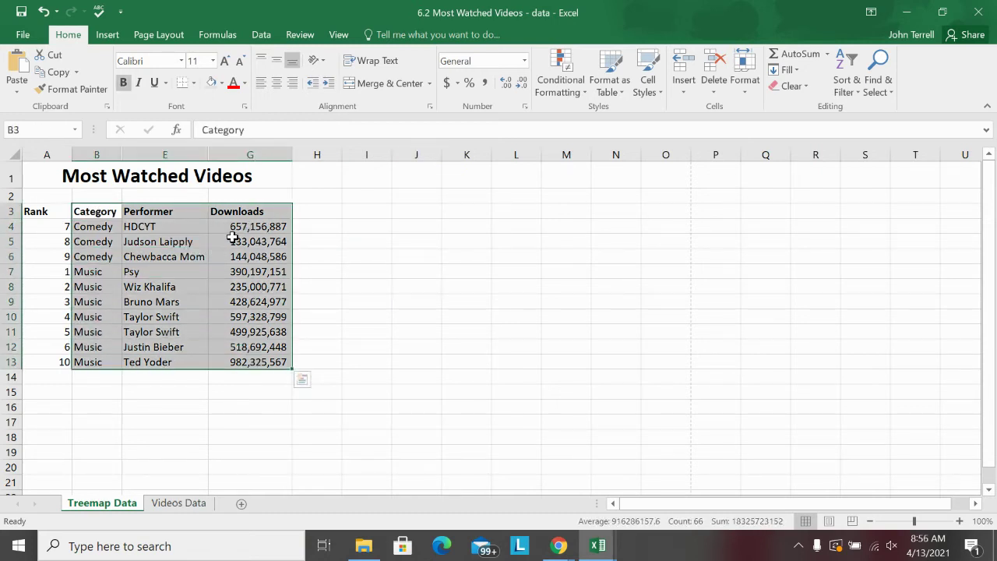
pyautogui.click(108, 34)
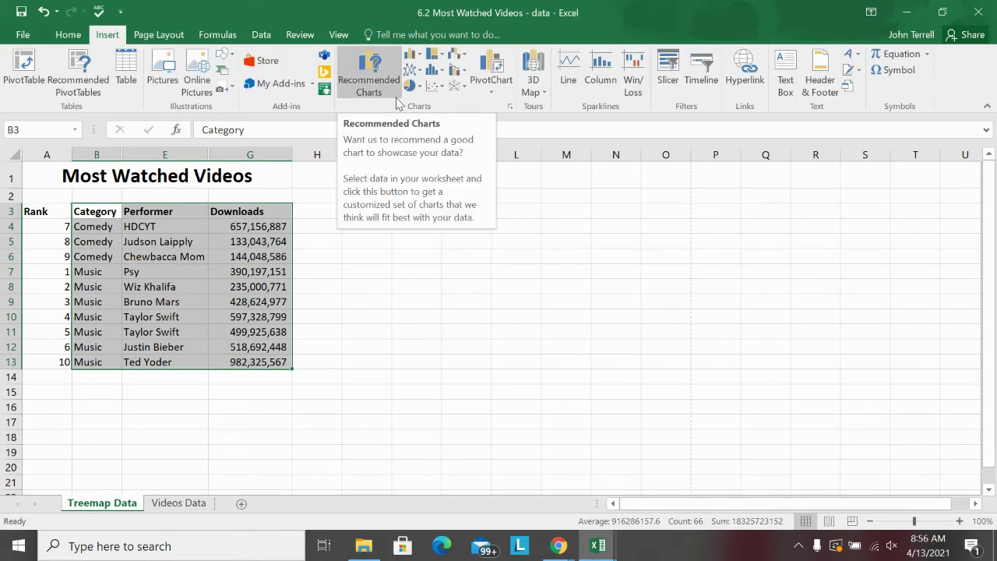
pyautogui.click(510, 107)
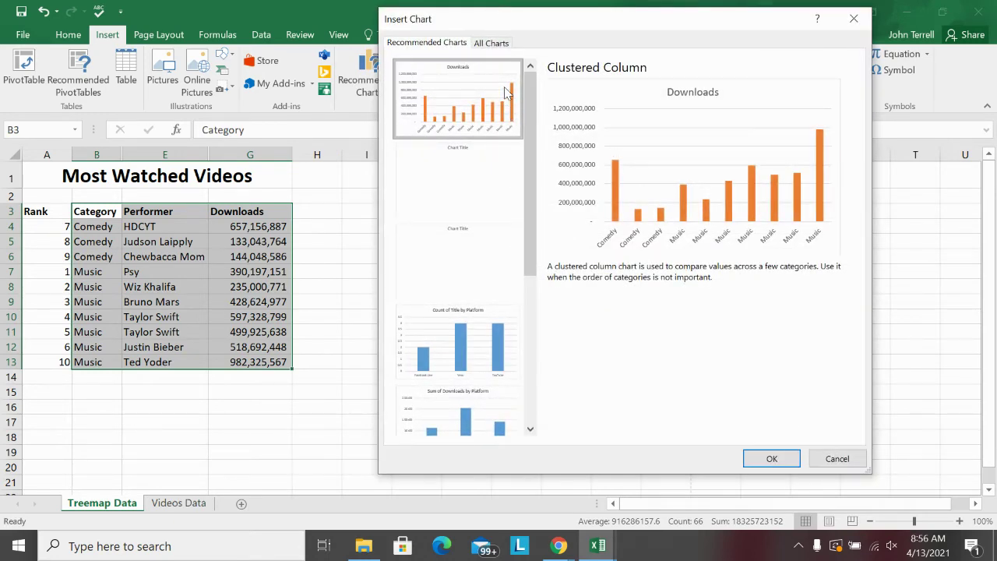
pyautogui.click(492, 44)
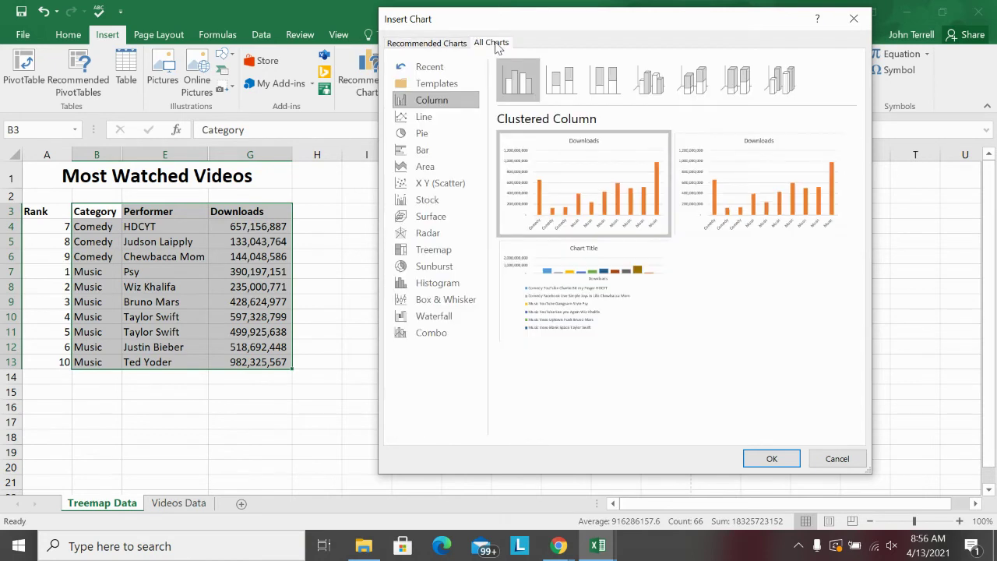
pyautogui.click(446, 257)
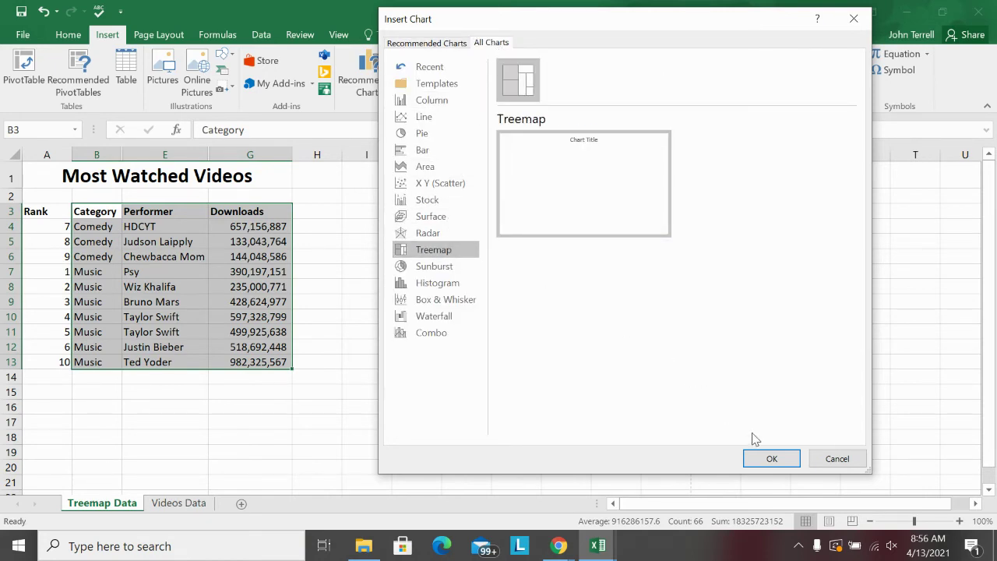
pyautogui.click(769, 459)
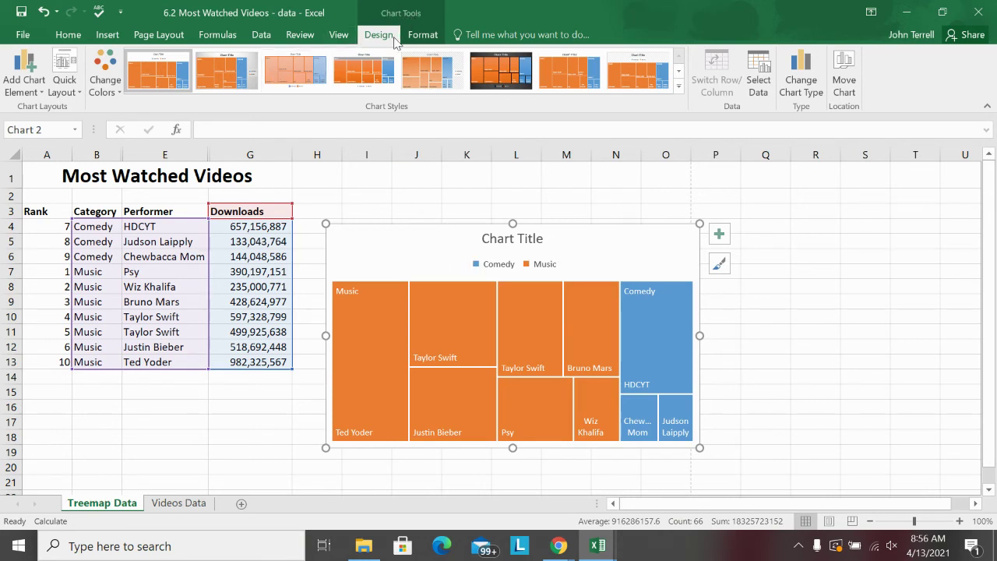
# Move the treemap chart to a new sheet named Treemap Chart.
pyautogui.click(845, 81)
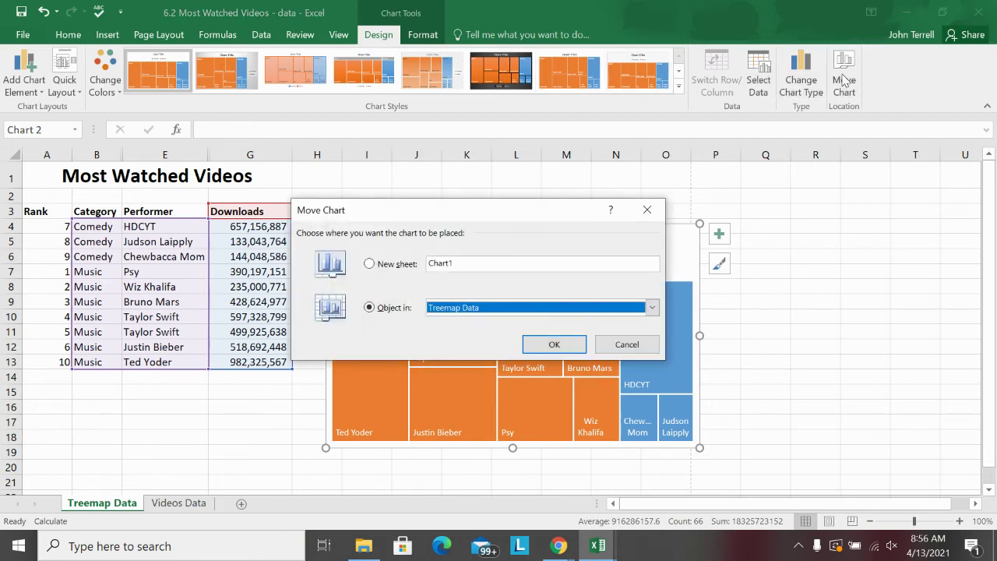
pyautogui.click(371, 268)
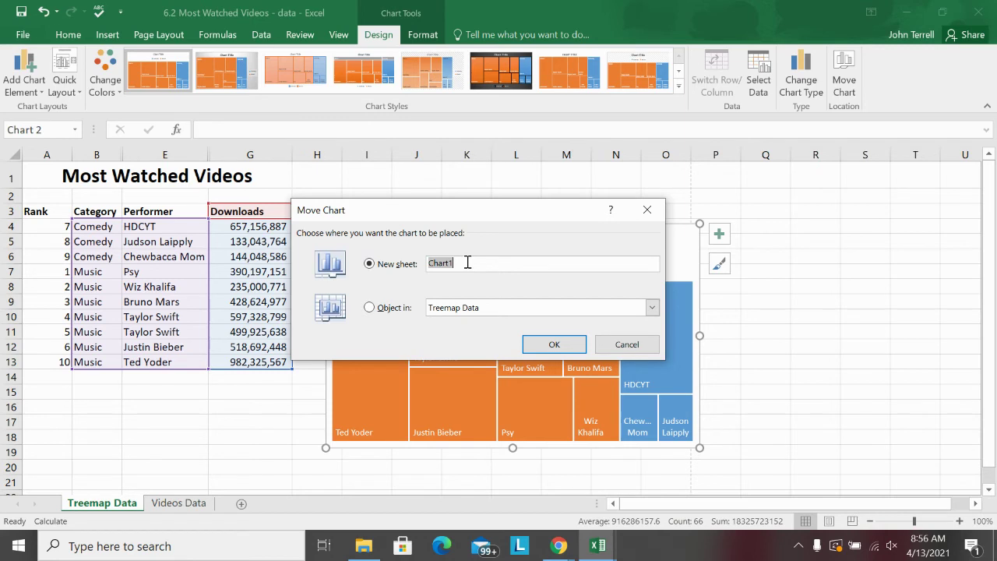
pyautogui.write('Treemap')
pyautogui.click(558, 345)
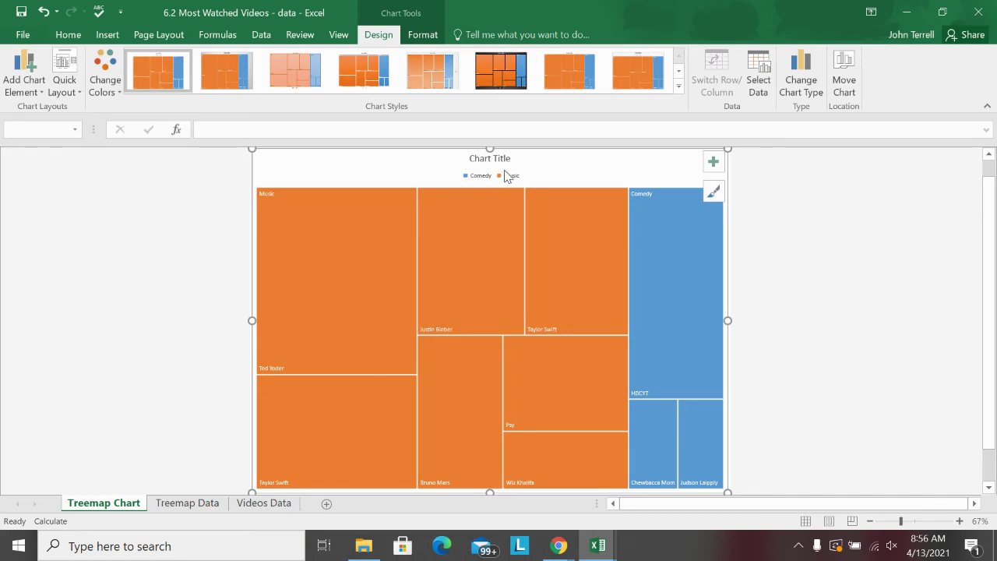
# Replace the treemap's placeholder chart title with "Most Downloaded Videos".
pyautogui.click(481, 157)
pyautogui.tripleClick(473, 157)
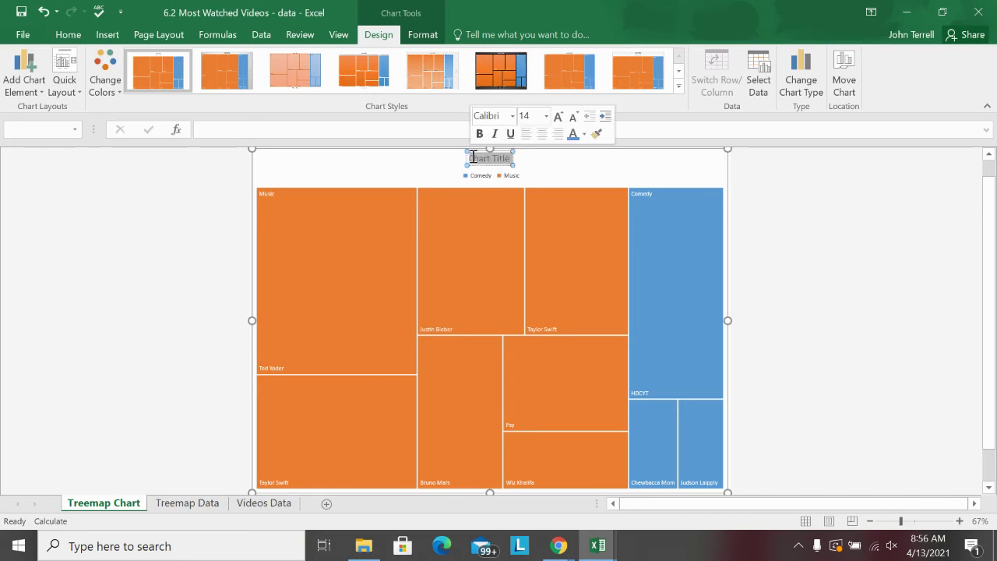
pyautogui.write('Most D')
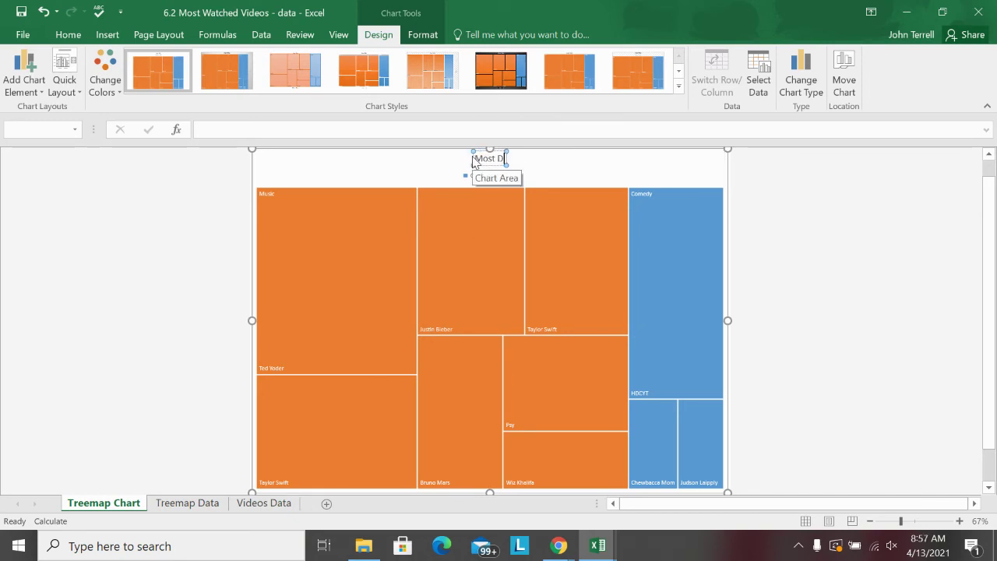
pyautogui.write('ownloaded Vid')
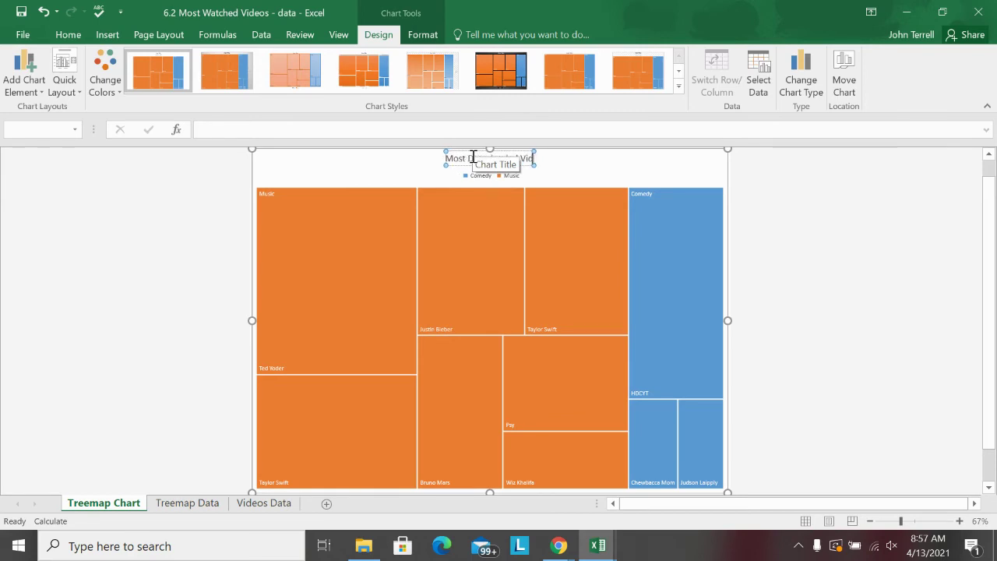
pyautogui.write('eos')
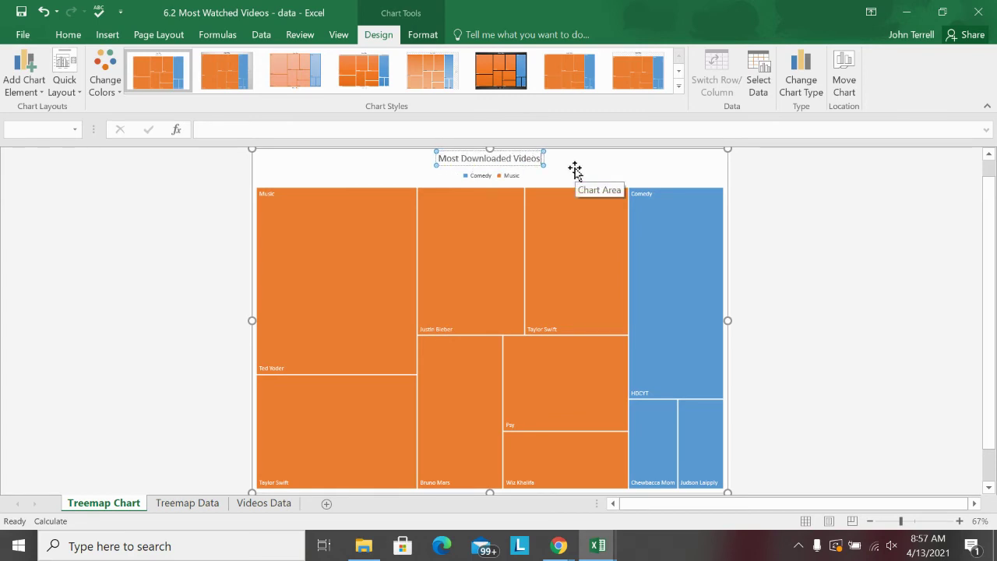
pyautogui.click(567, 173)
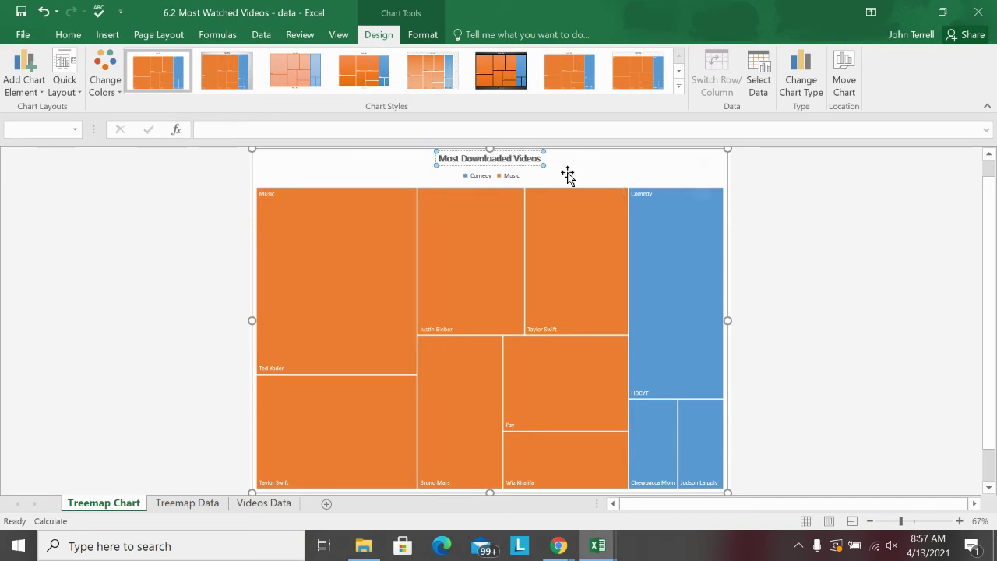
# Change the font color of the treemap's chart title to the blue theme color.
pyautogui.click(543, 164)
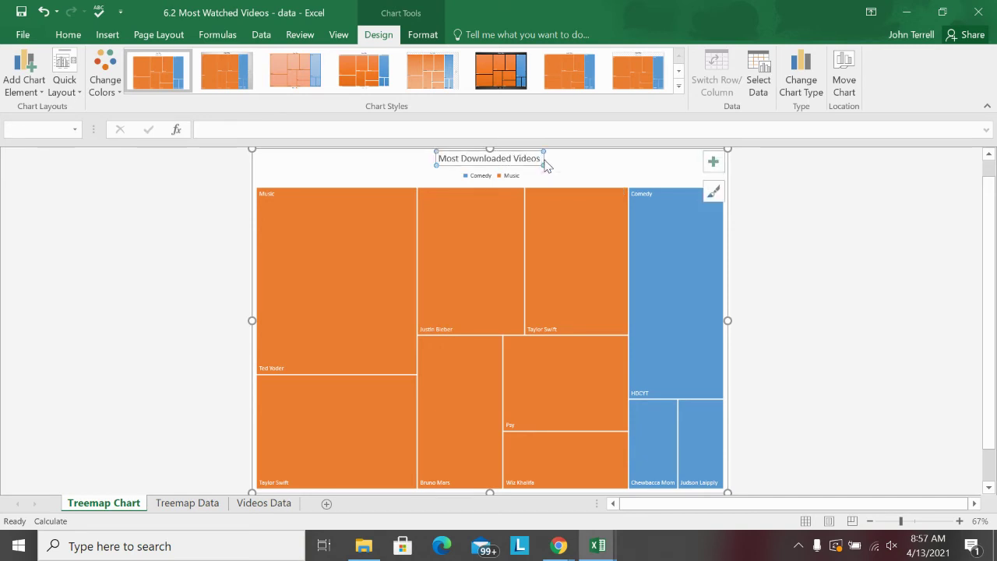
pyautogui.click(69, 34)
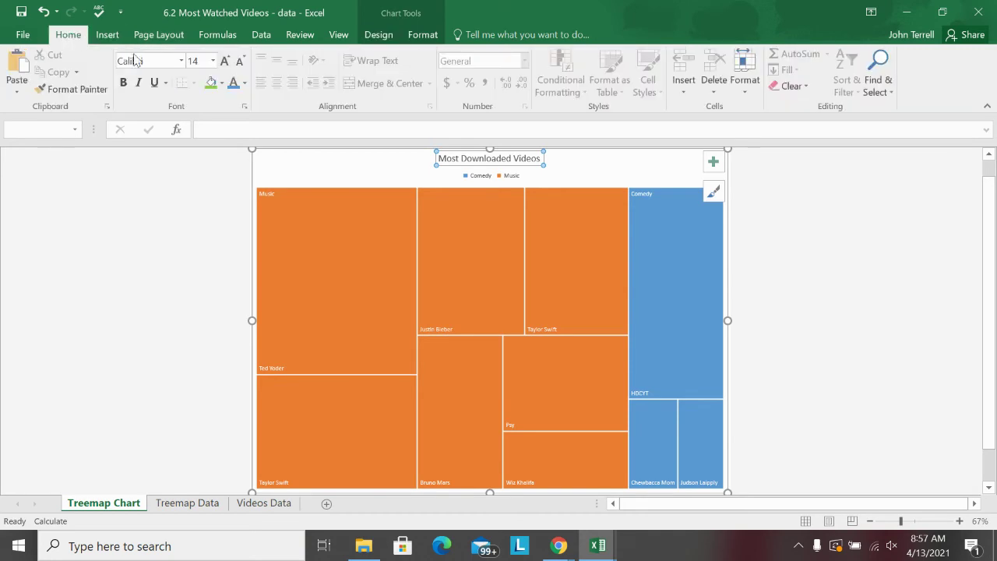
pyautogui.click(244, 84)
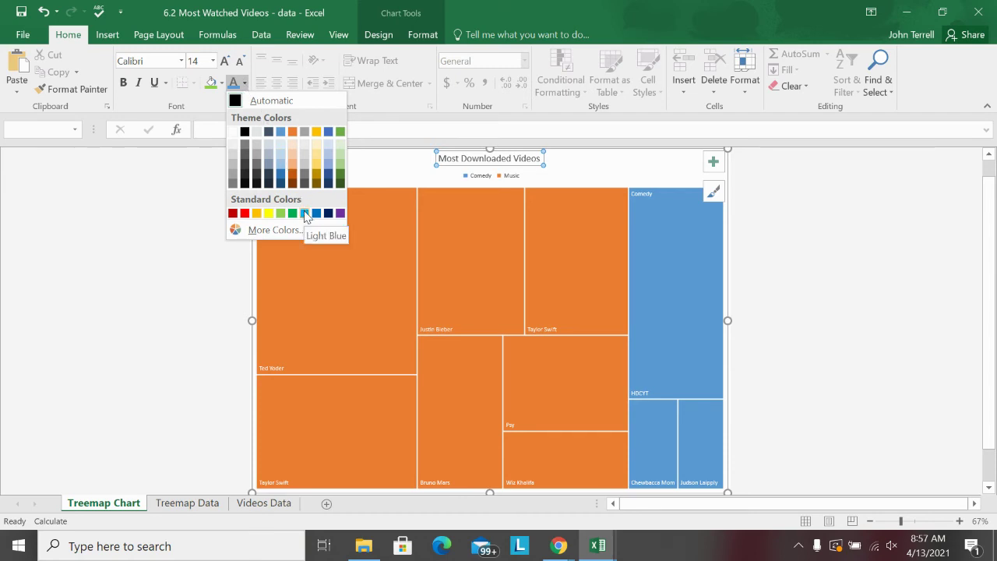
pyautogui.click(282, 133)
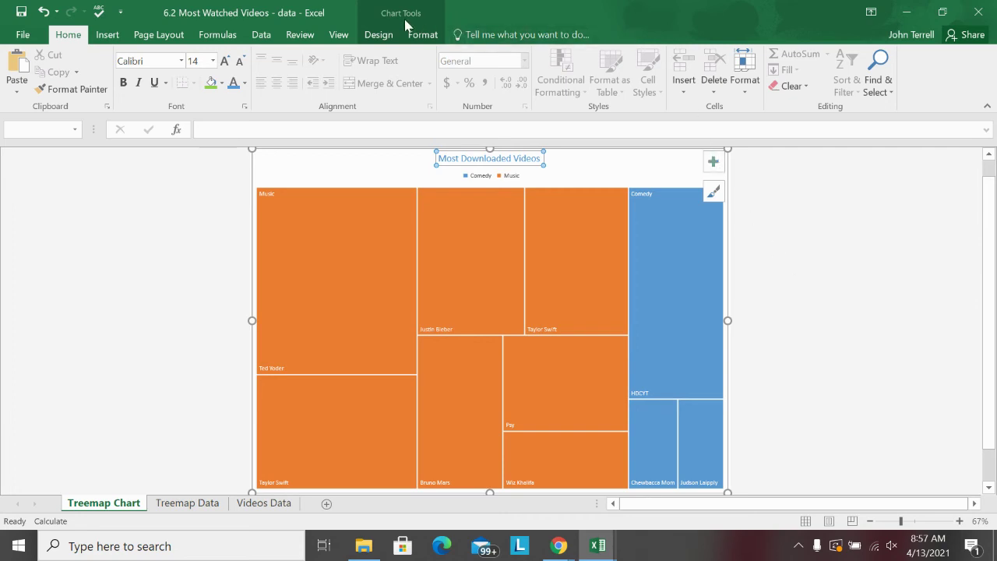
# Apply the chart style with the dark background and bottom legend to the treemap.
pyautogui.click(385, 40)
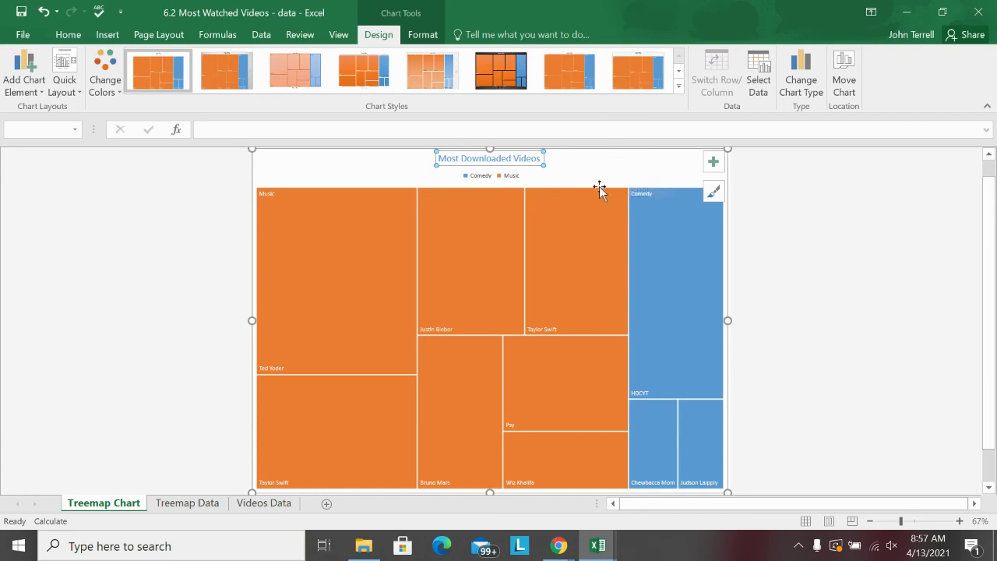
pyautogui.click(503, 72)
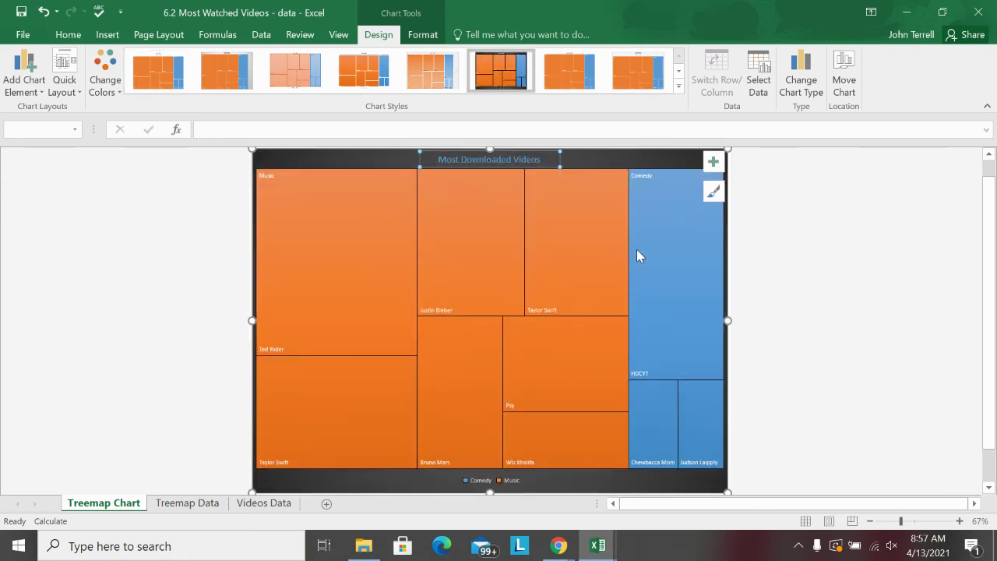
pyautogui.moveTo(650, 361)
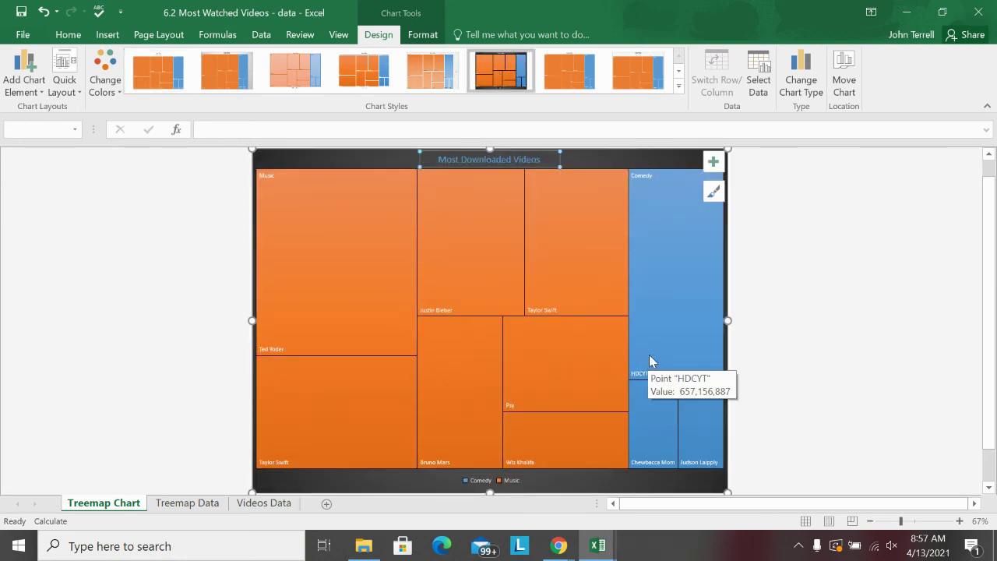
pyautogui.click(784, 322)
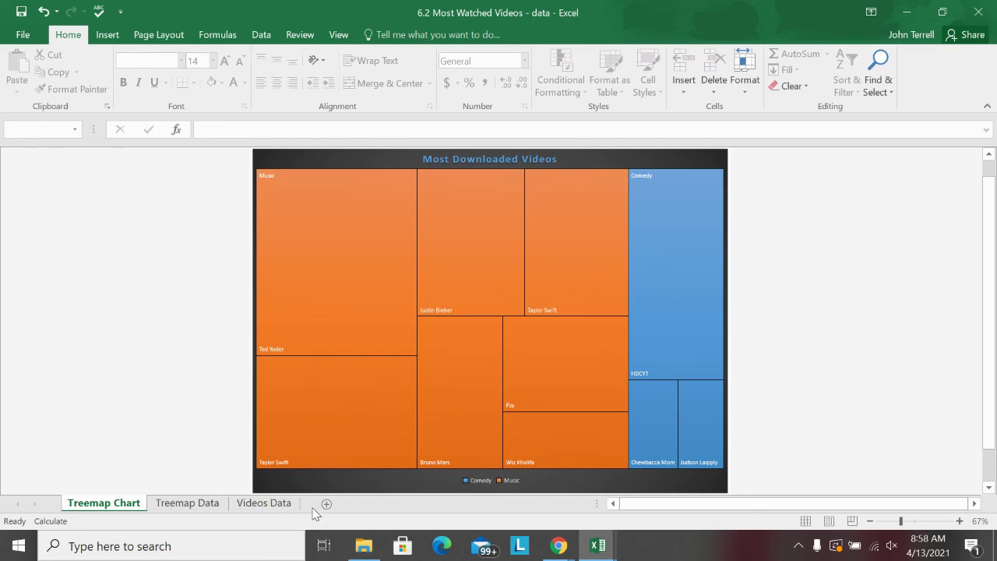
# Move the Videos Data sheet ahead of Treemap Chart as the first sheet, and check all three sheets in order.
pyautogui.click(262, 507)
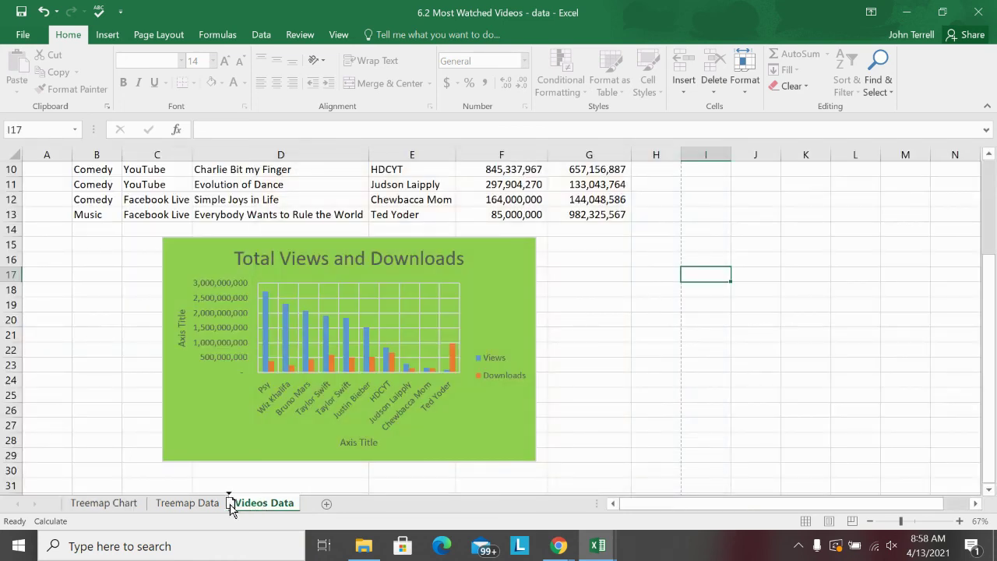
pyautogui.moveTo(99, 497); pyautogui.dragTo(62, 495)
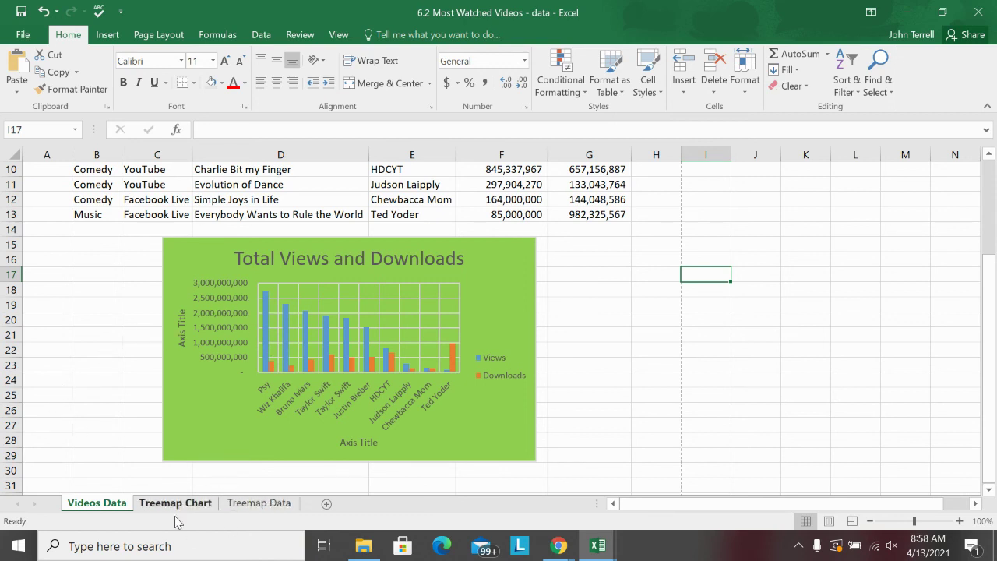
pyautogui.scroll(3, 227, 285)
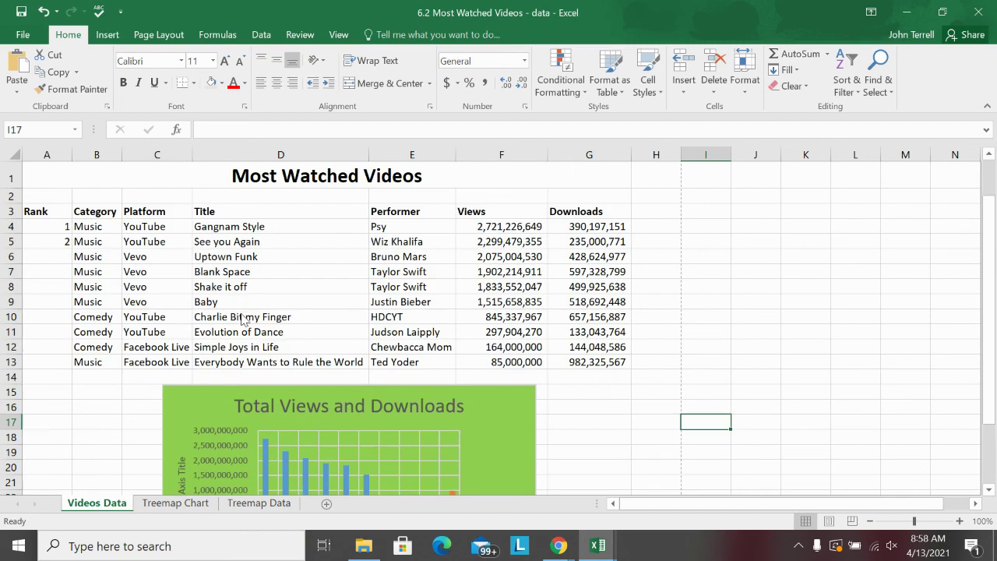
pyautogui.scroll(-1, 239, 314)
pyautogui.scroll(-2, 255, 329)
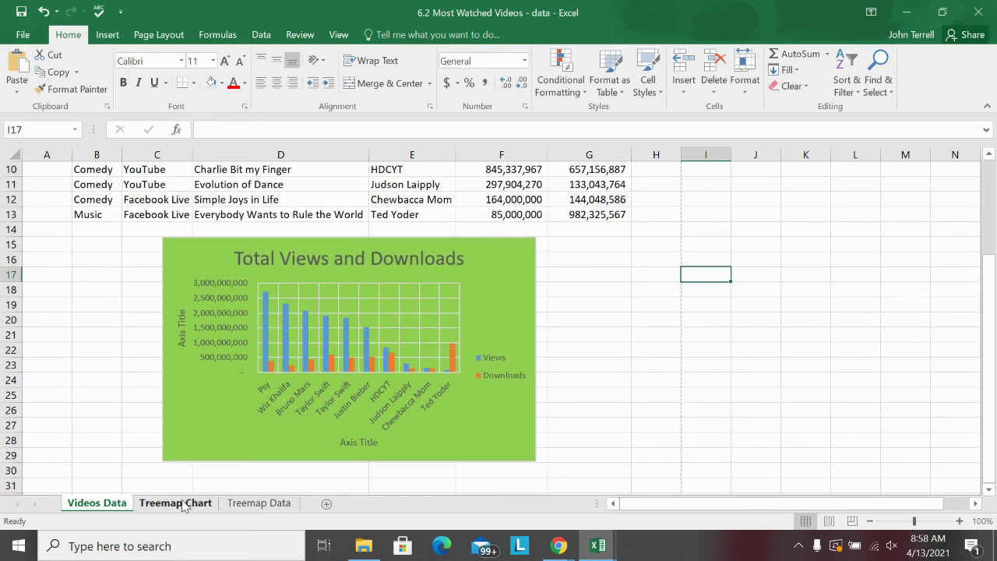
pyautogui.click(176, 502)
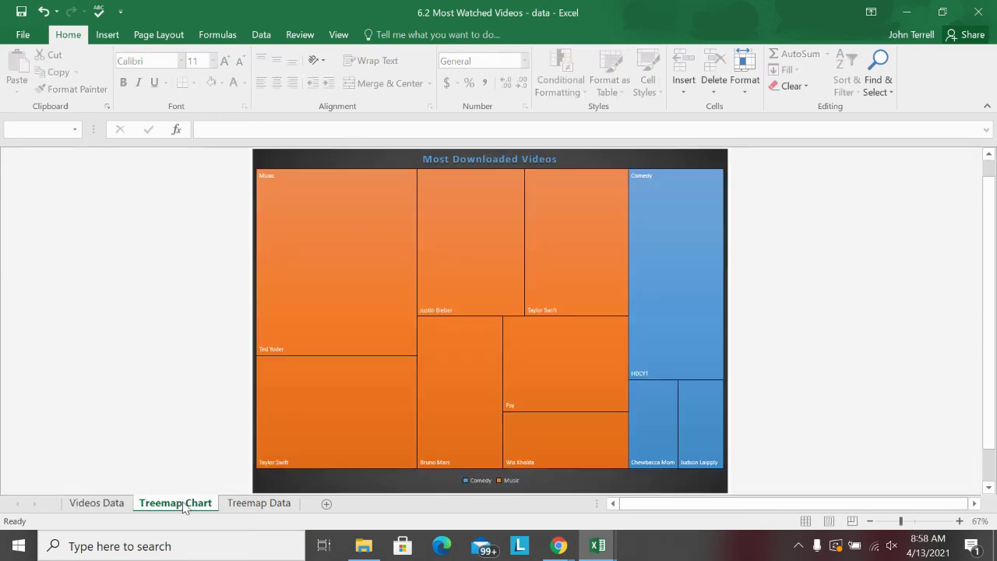
pyautogui.click(282, 504)
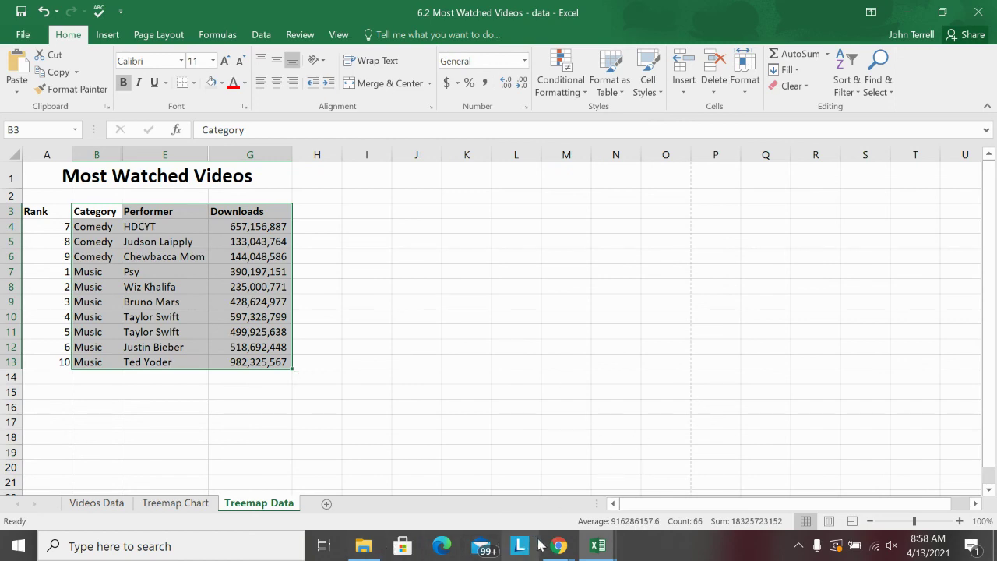
pyautogui.moveTo(558, 545)
pyautogui.click(557, 476)
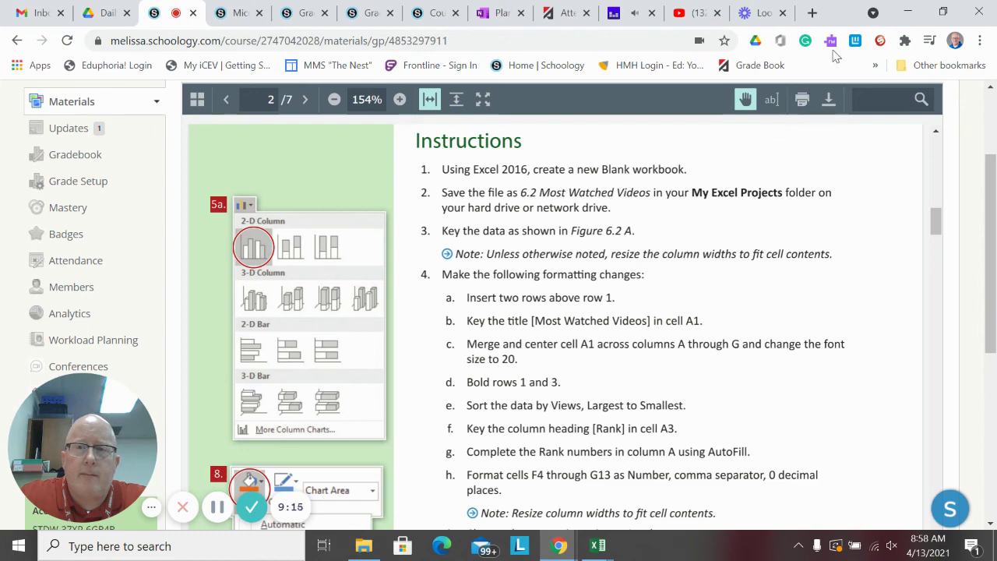
pyautogui.click(761, 13)
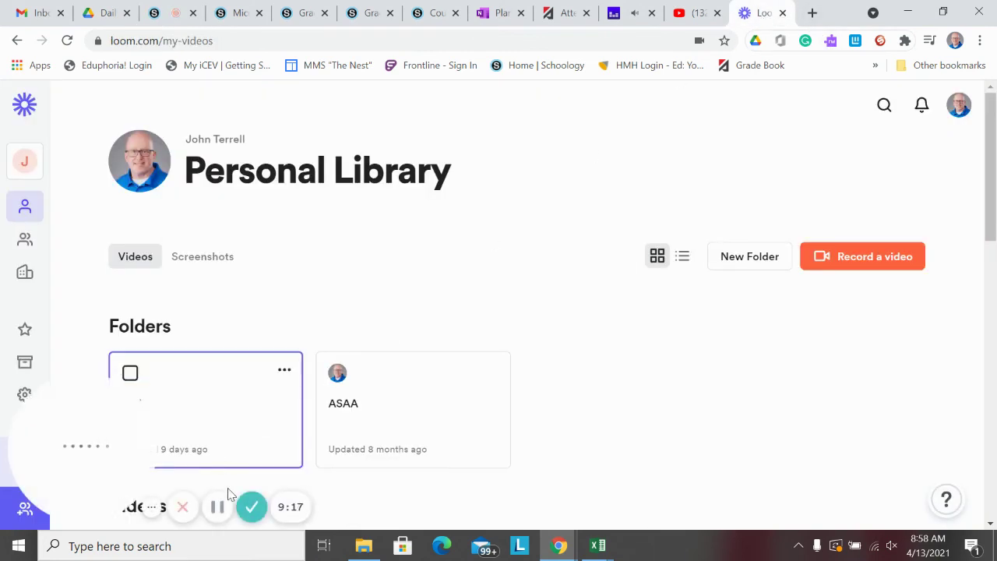